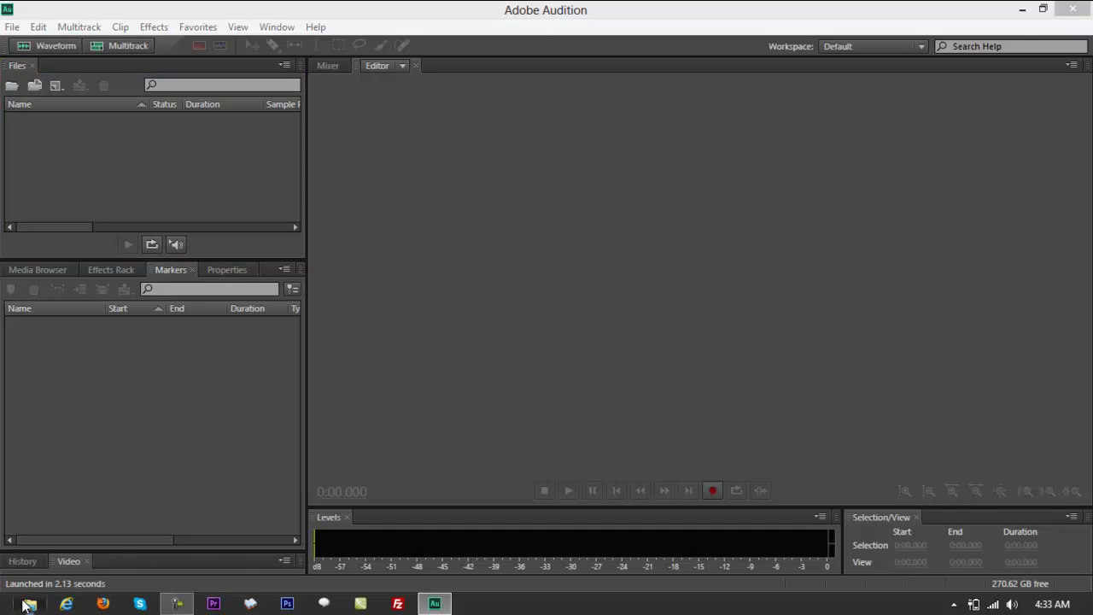
Step: Drag telephone-call.mp3 from the Desktop folder in File Explorer onto Audition's editor
{"action": "left_click", "coordinate": [27, 604]}
{"action": "left_click", "coordinate": [382, 159]}
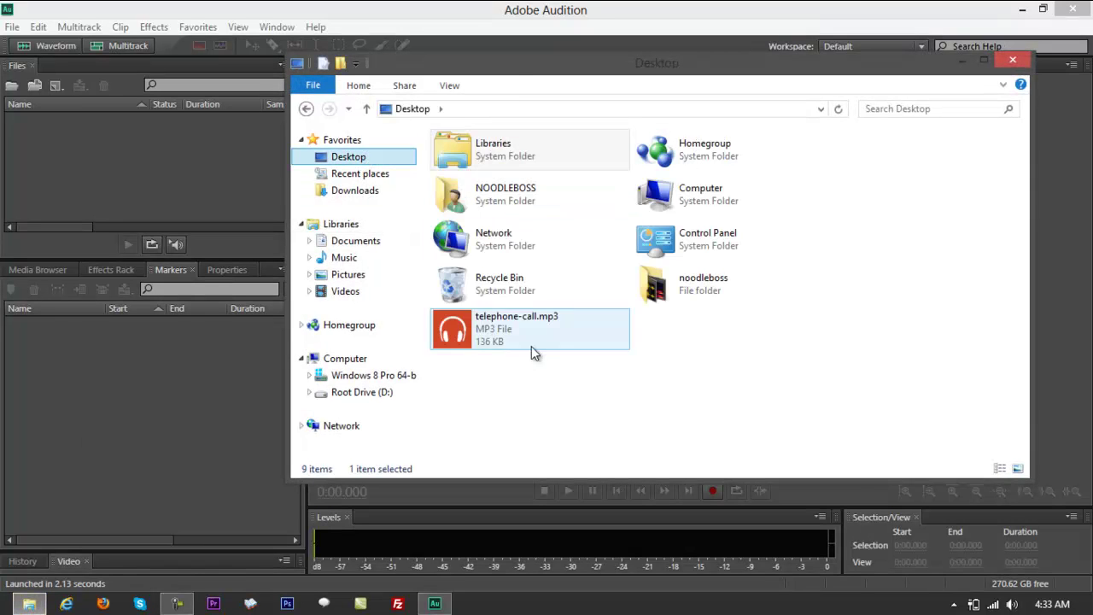
{"action": "left_click_drag", "start_coordinate": [501, 60], "coordinate": [838, 153]}
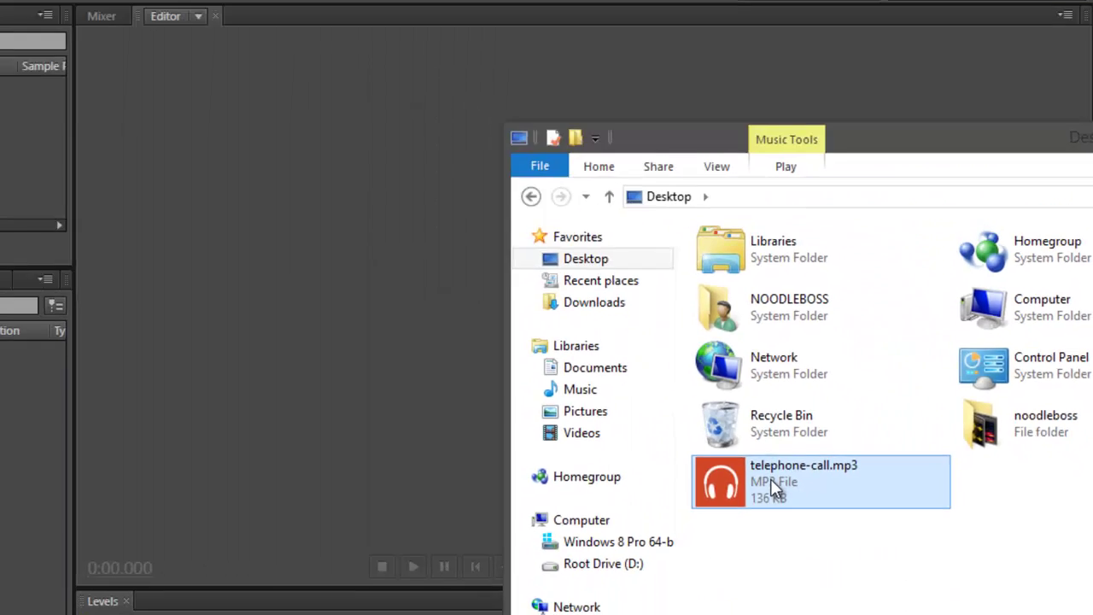
{"action": "left_click_drag", "start_coordinate": [399, 462], "coordinate": [0, 0]}
Step: Show the Editor panel via the Window menu and play telephone-call.mp3 from its start to 0:05.500
{"action": "left_click_drag", "start_coordinate": [282, 276], "coordinate": [282, 276]}
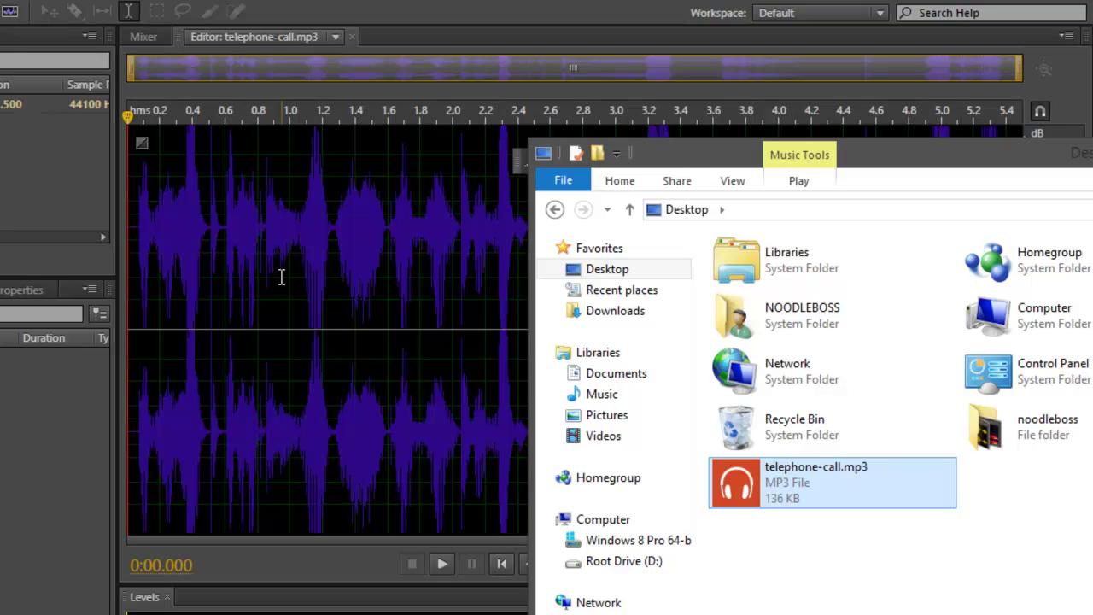
{"action": "left_click", "coordinate": [324, 62]}
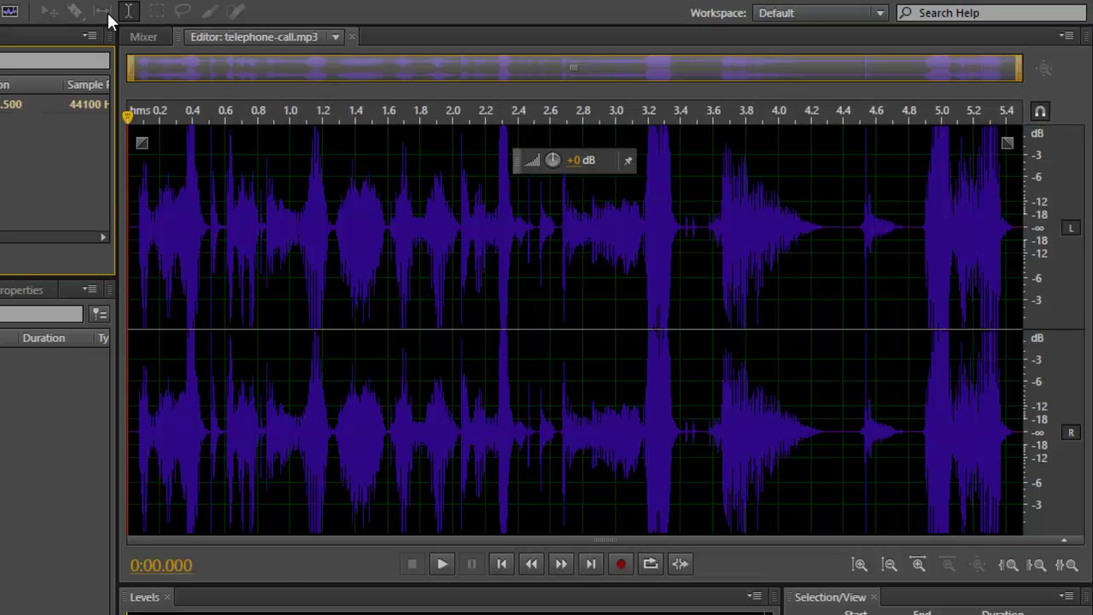
{"action": "left_click", "coordinate": [90, 3]}
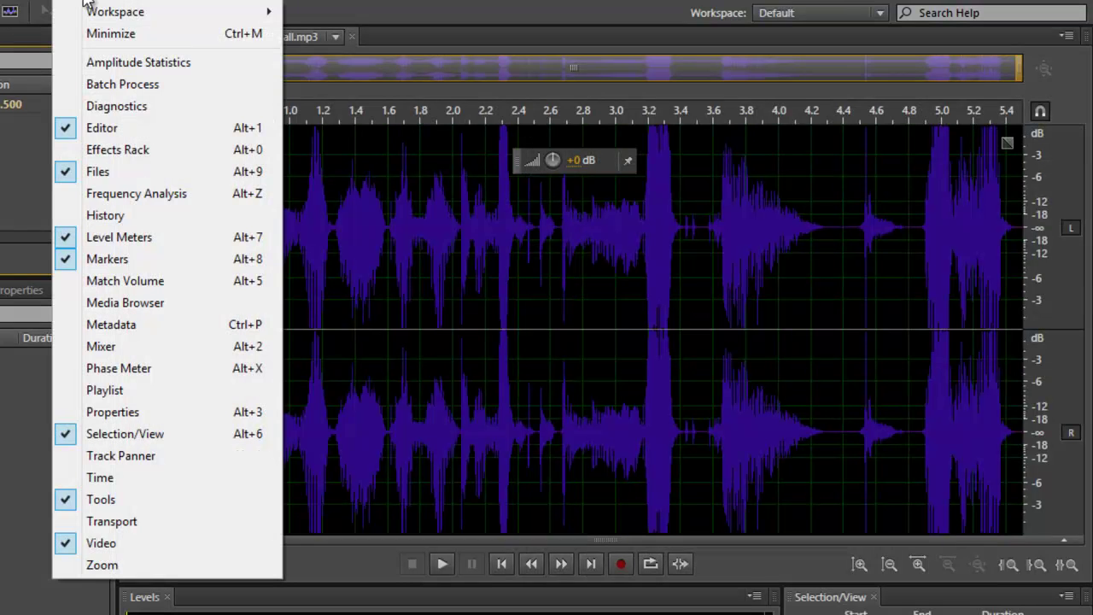
{"action": "left_click", "coordinate": [186, 134]}
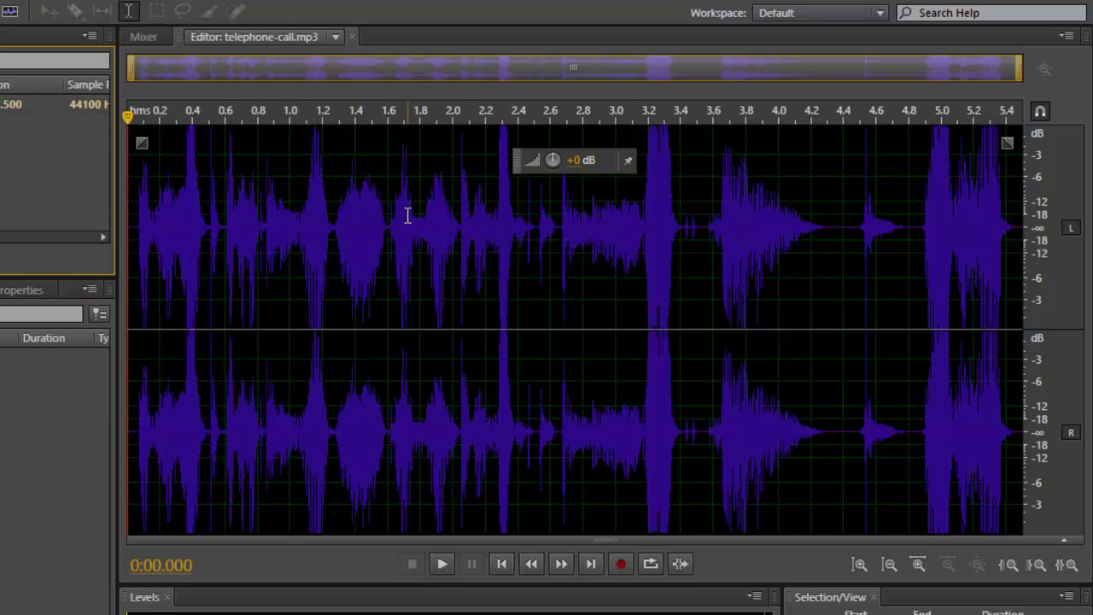
{"action": "left_click", "coordinate": [362, 310]}
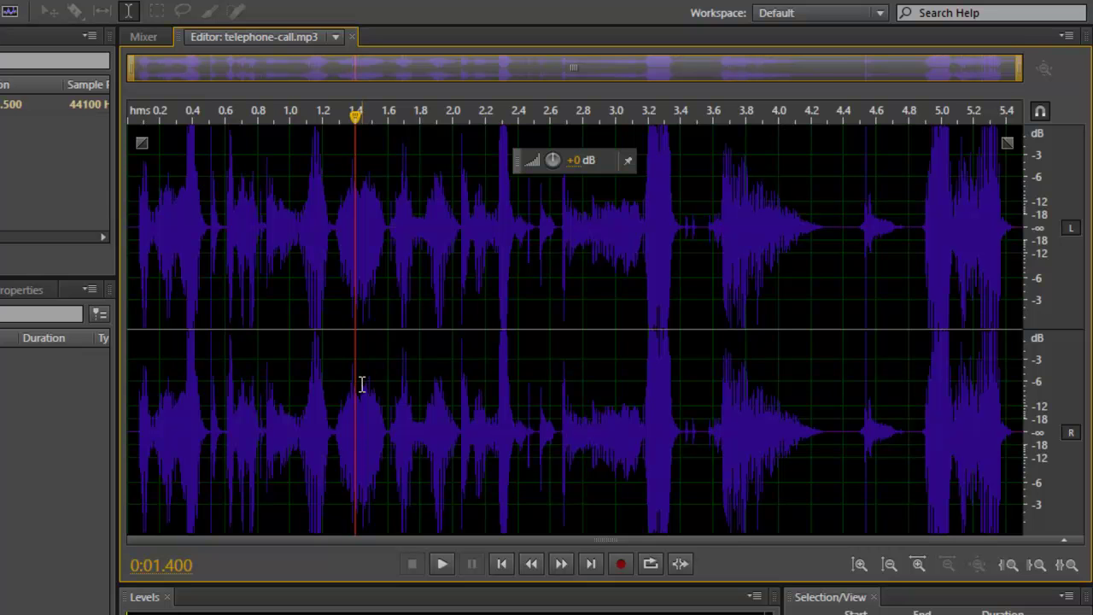
{"action": "key", "text": "Home"}
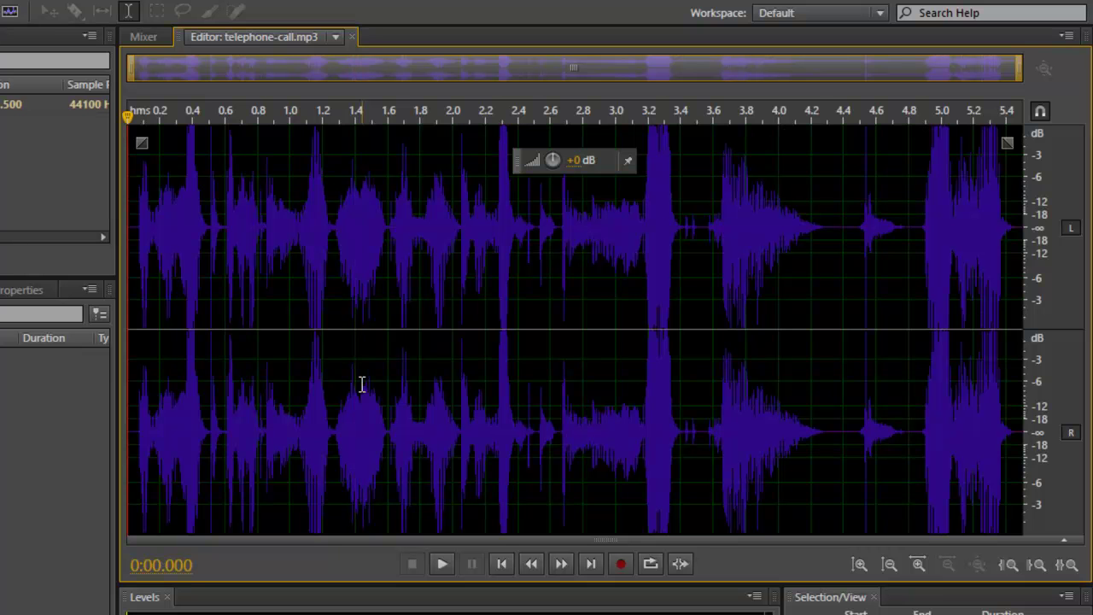
{"action": "key", "text": "space"}
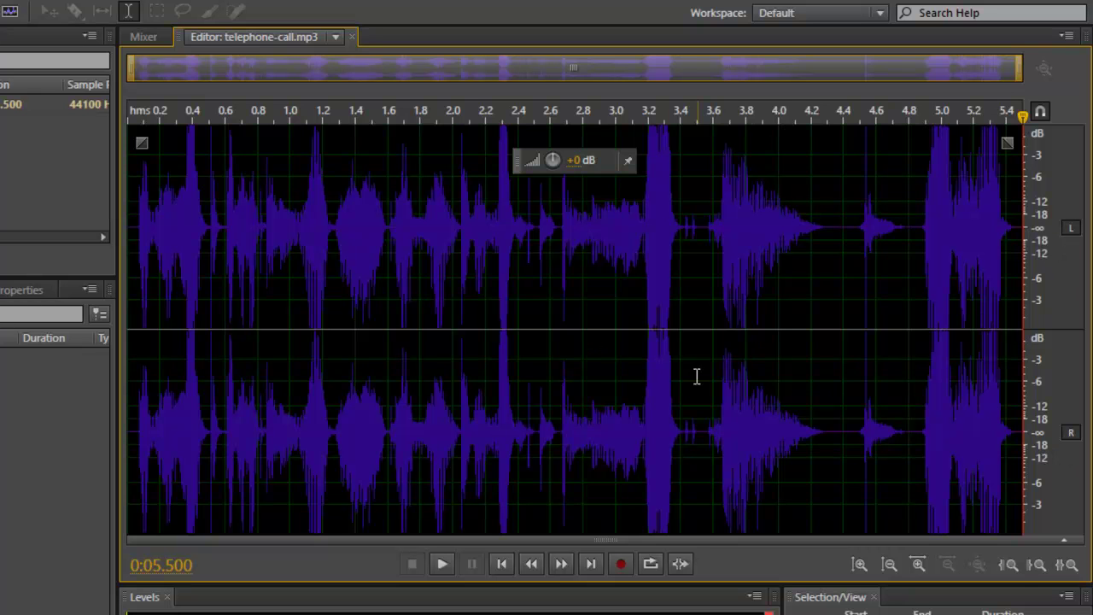
Step: Mute the left channel and play the clip from the start with only the right channel
{"action": "left_click", "coordinate": [1071, 229]}
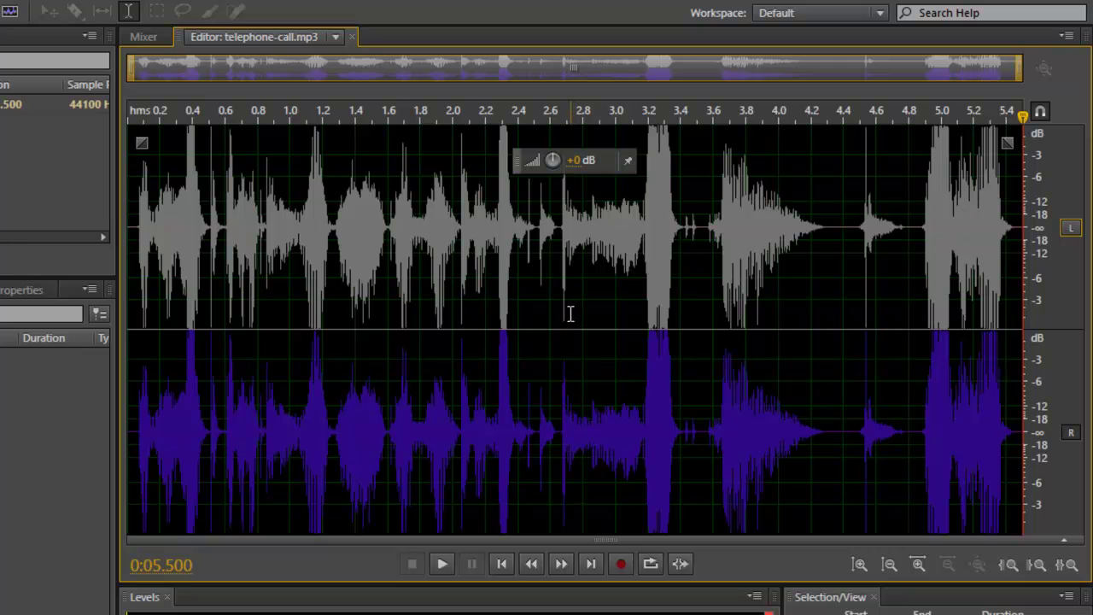
{"action": "key", "text": "Home"}
{"action": "key", "text": "space"}
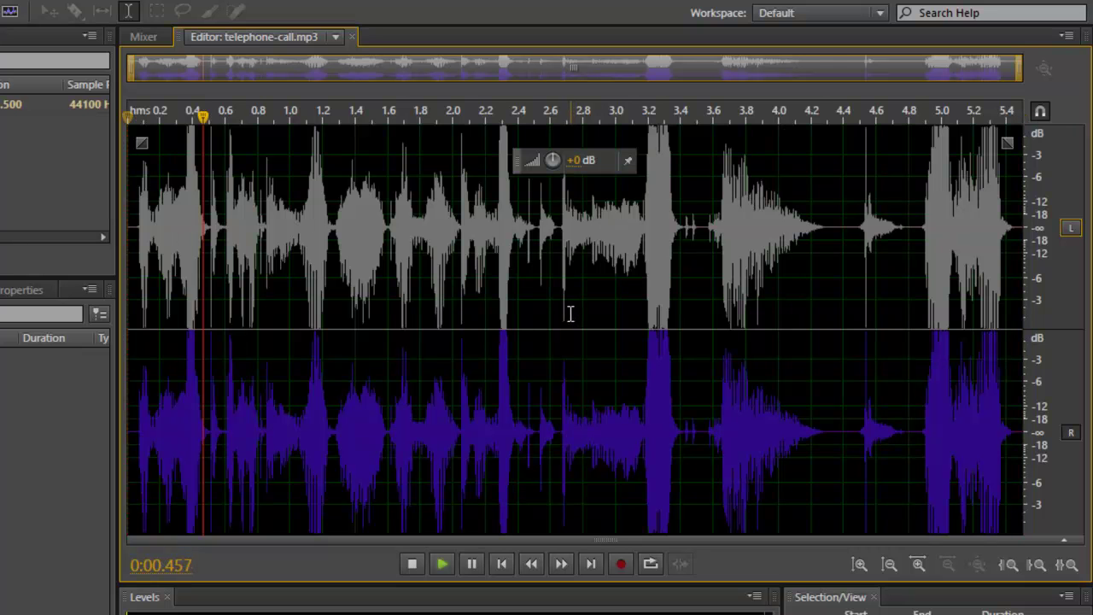
{"action": "key", "text": "space"}
Step: Play only the left channel, re-enable the right channel, and set the playhead at 1.2 seconds
{"action": "left_click", "coordinate": [1071, 229]}
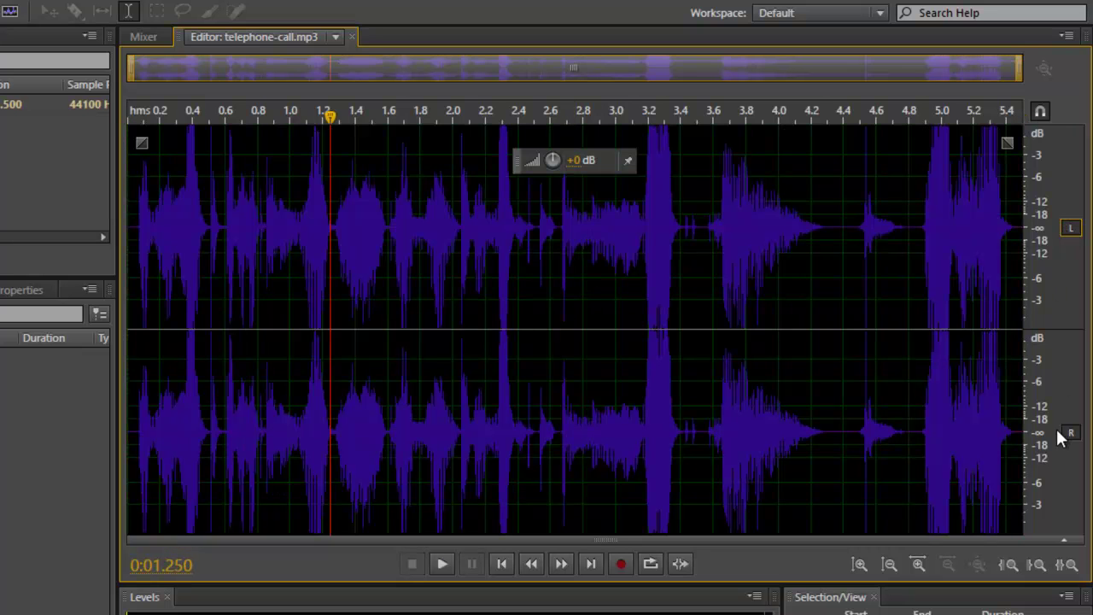
{"action": "left_click", "coordinate": [1072, 433]}
{"action": "key", "text": "space"}
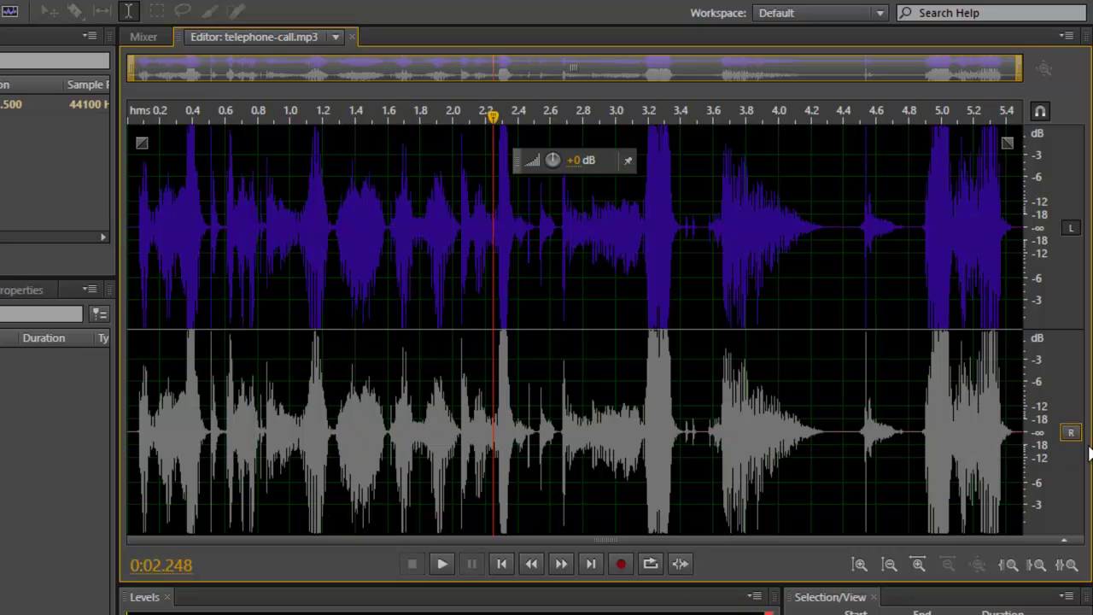
{"action": "left_click", "coordinate": [1071, 433]}
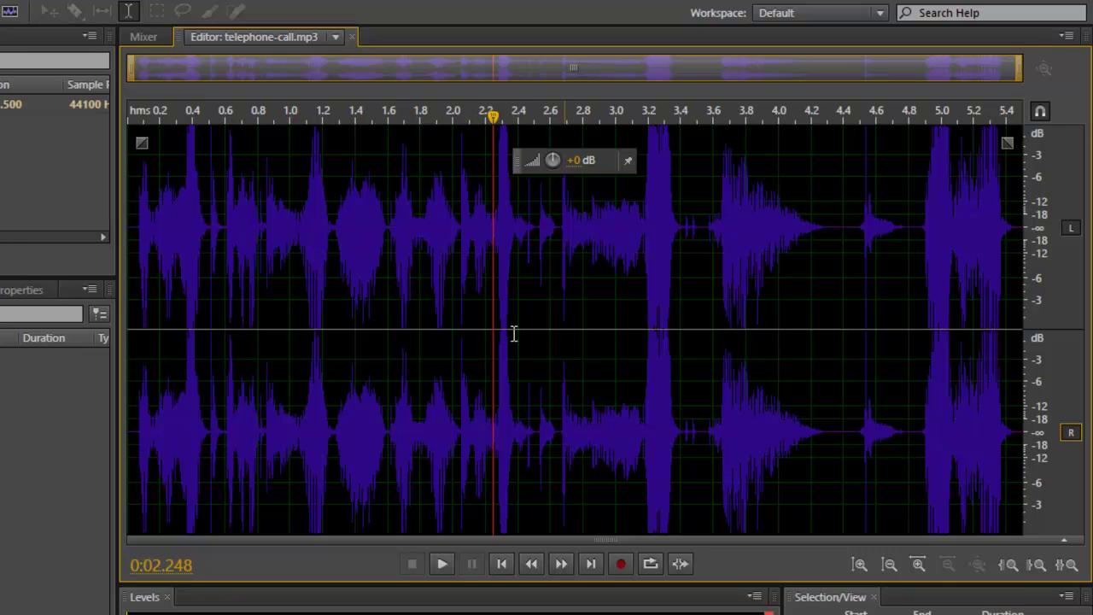
{"action": "left_click", "coordinate": [321, 311]}
Step: Select the entire clip with Ctrl+A and bring up the Effects > Special submenu
{"action": "key", "text": "ctrl+a"}
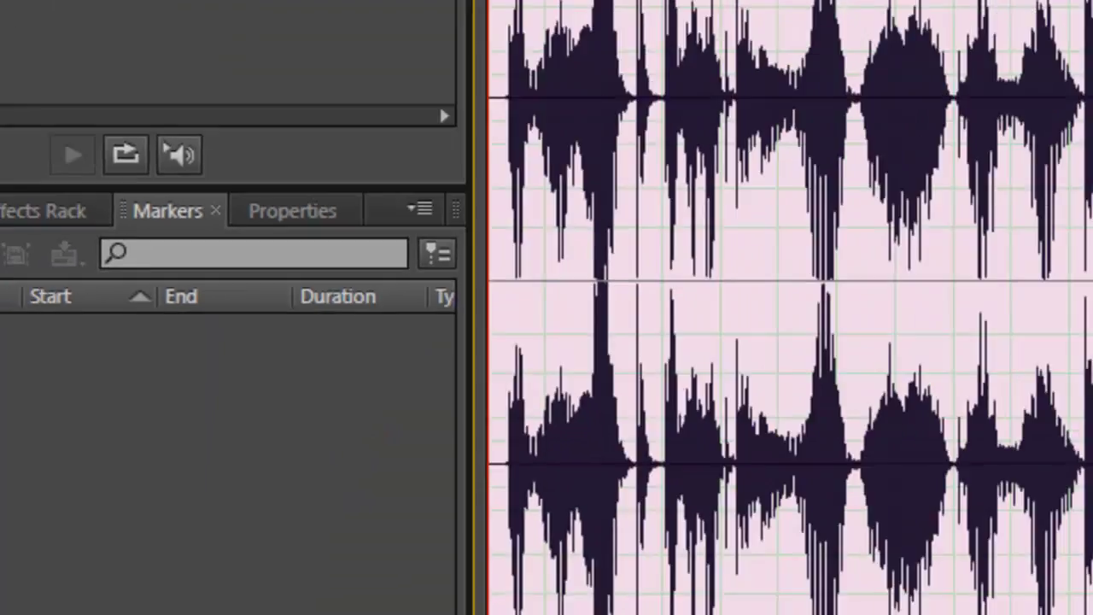
{"action": "left_click", "coordinate": [155, 27]}
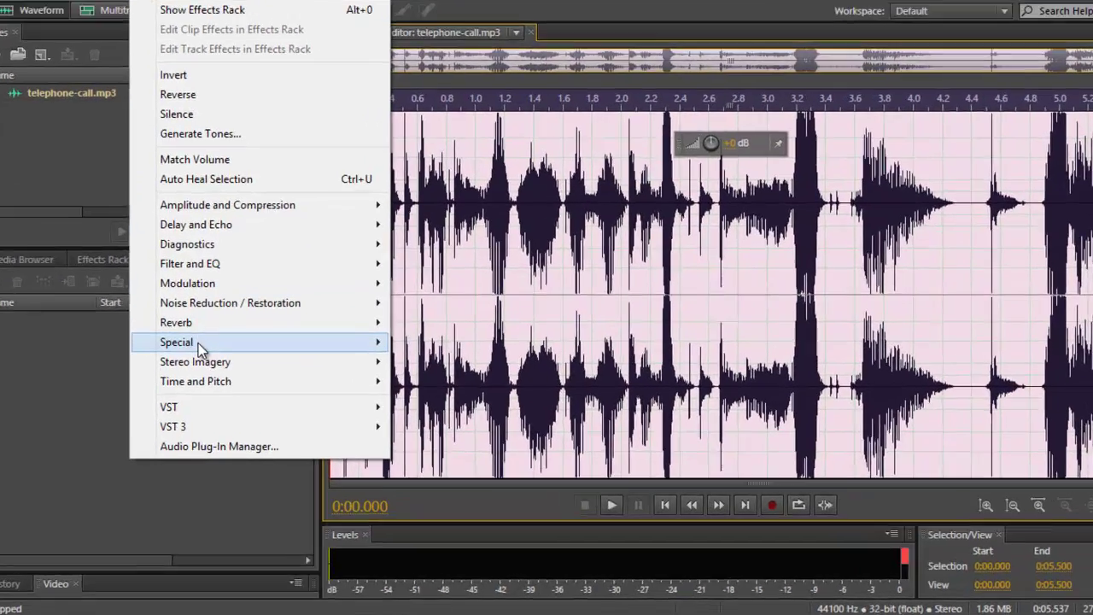
{"action": "mouse_move", "coordinate": [197, 344]}
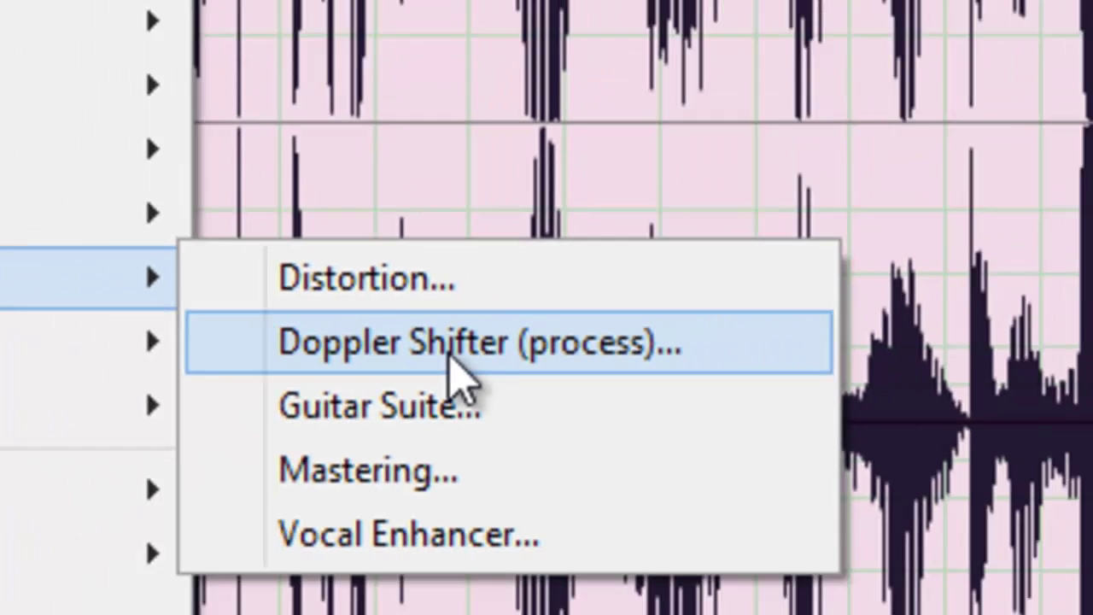
Step: Open Doppler Shifter (process) and preview the clip with the (Default) preset
{"action": "left_click", "coordinate": [456, 348]}
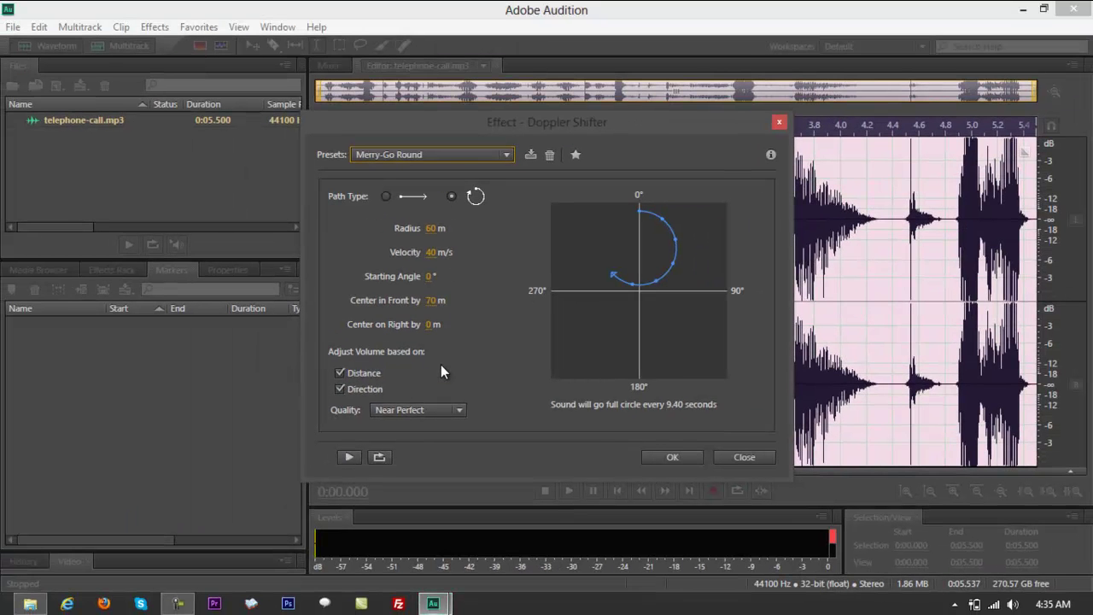
{"action": "left_click", "coordinate": [448, 161]}
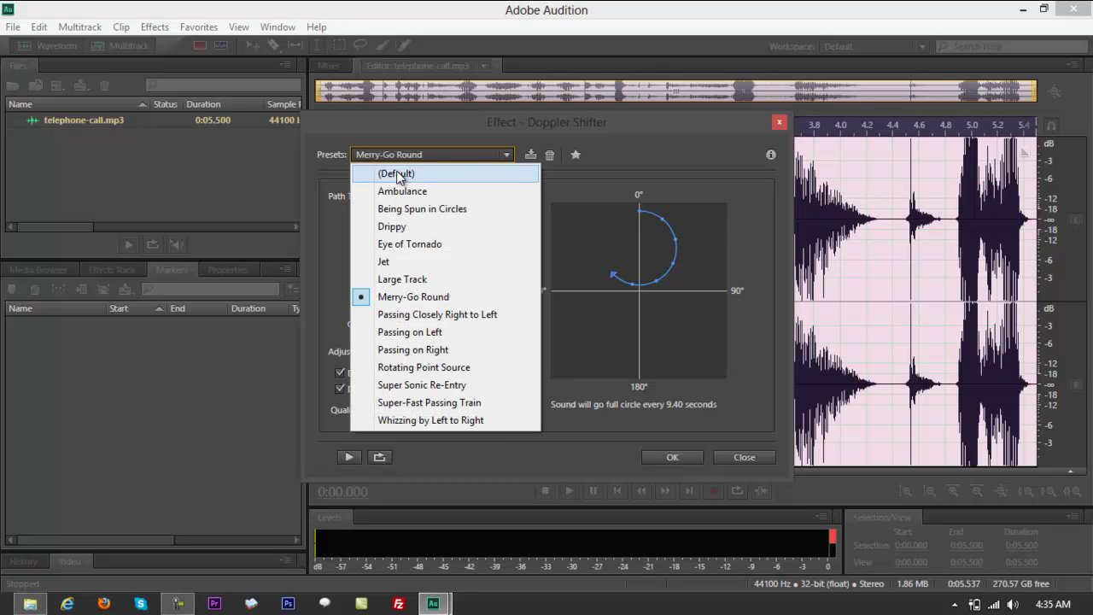
{"action": "left_click", "coordinate": [397, 174]}
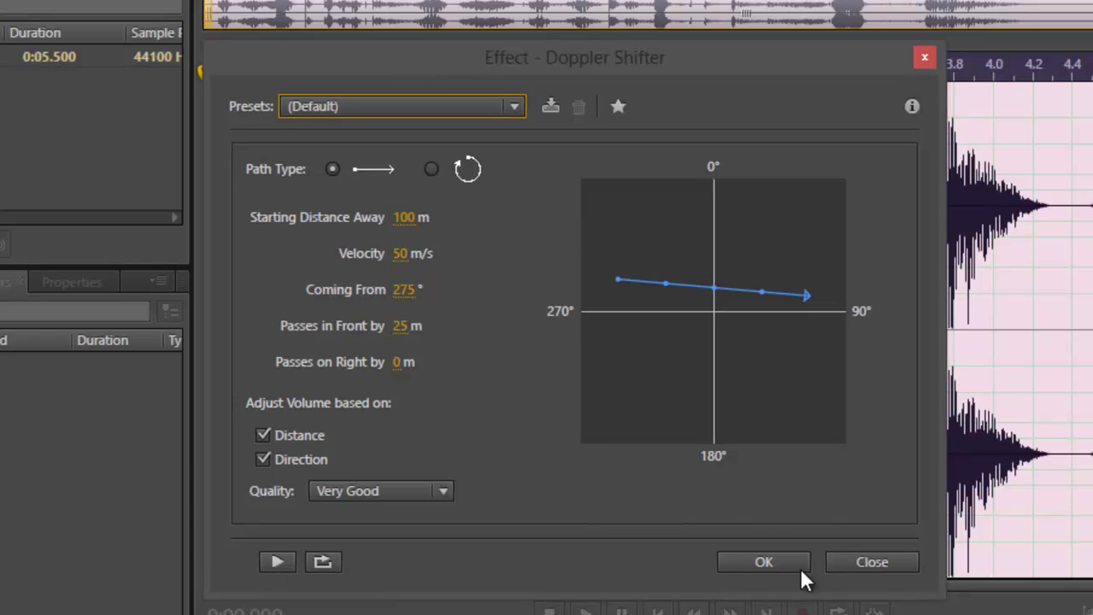
{"action": "left_click", "coordinate": [278, 562]}
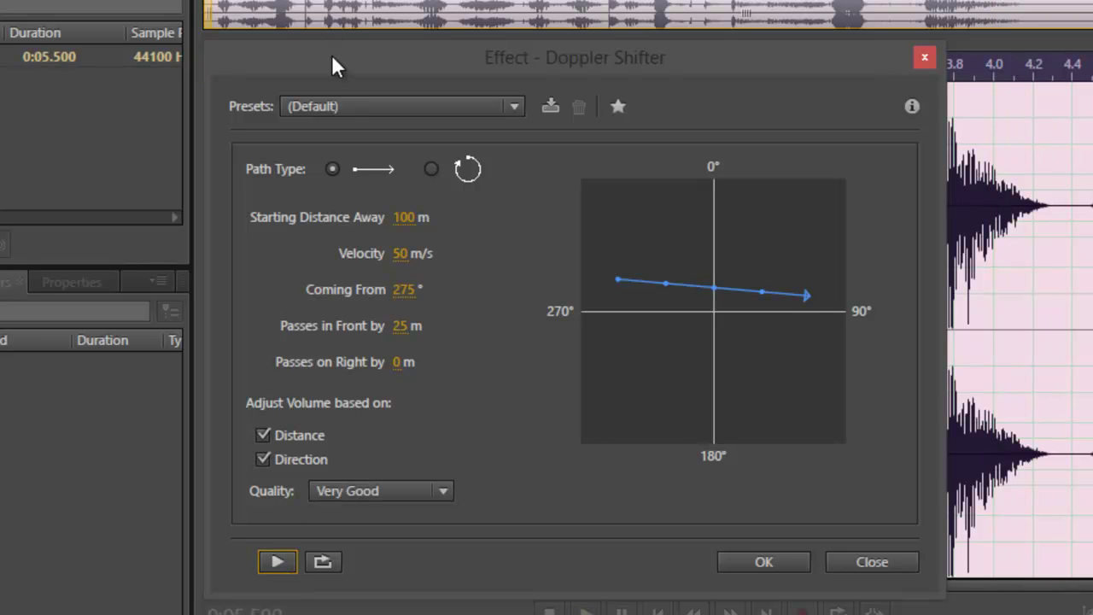
{"action": "left_click", "coordinate": [410, 107]}
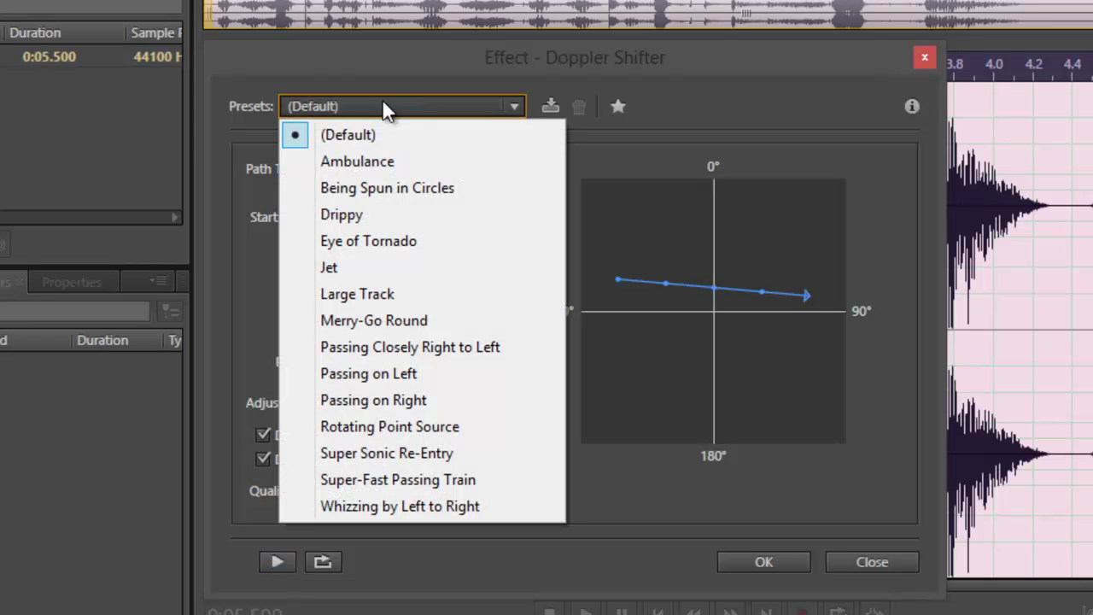
Step: Preview the clip with the Ambulance preset, then with Being Spun in Circles
{"action": "left_click", "coordinate": [401, 163]}
{"action": "left_click", "coordinate": [273, 567]}
{"action": "left_click", "coordinate": [272, 568]}
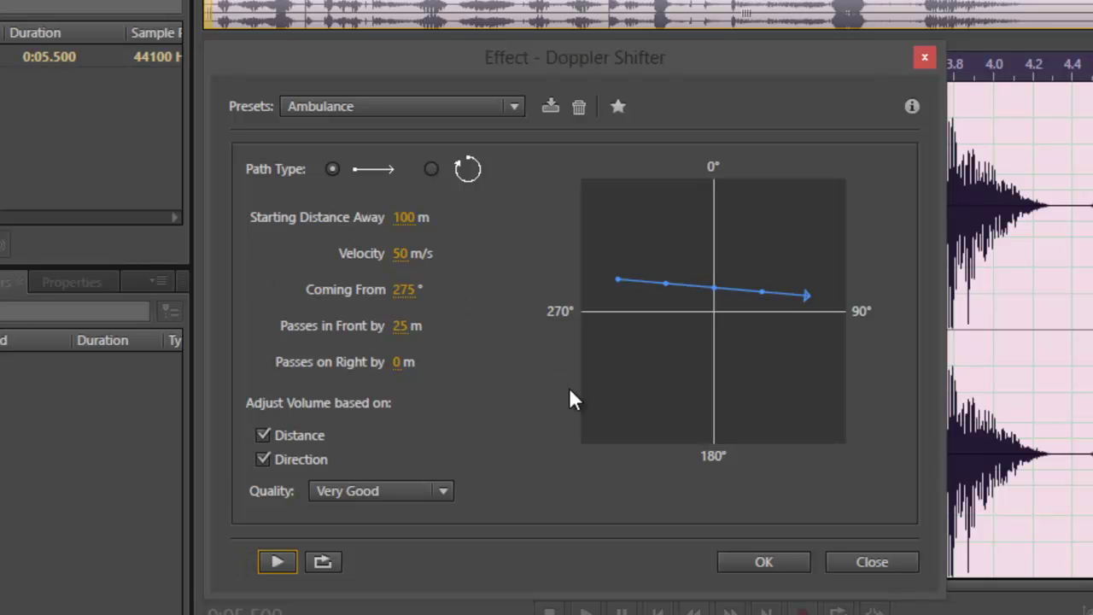
{"action": "left_click", "coordinate": [360, 109]}
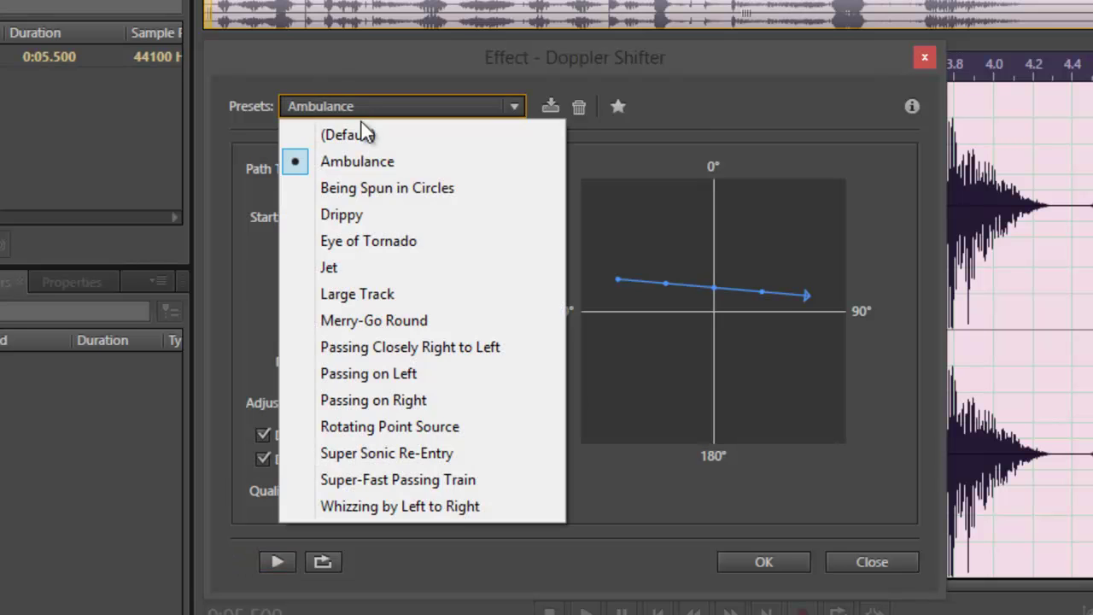
{"action": "left_click", "coordinate": [362, 188]}
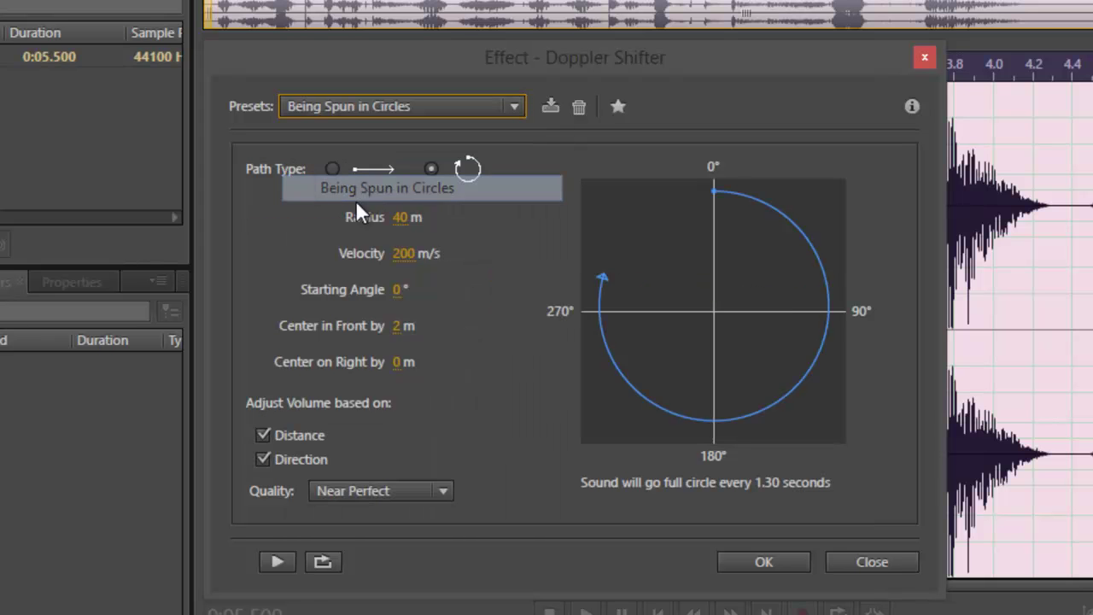
{"action": "left_click", "coordinate": [278, 565]}
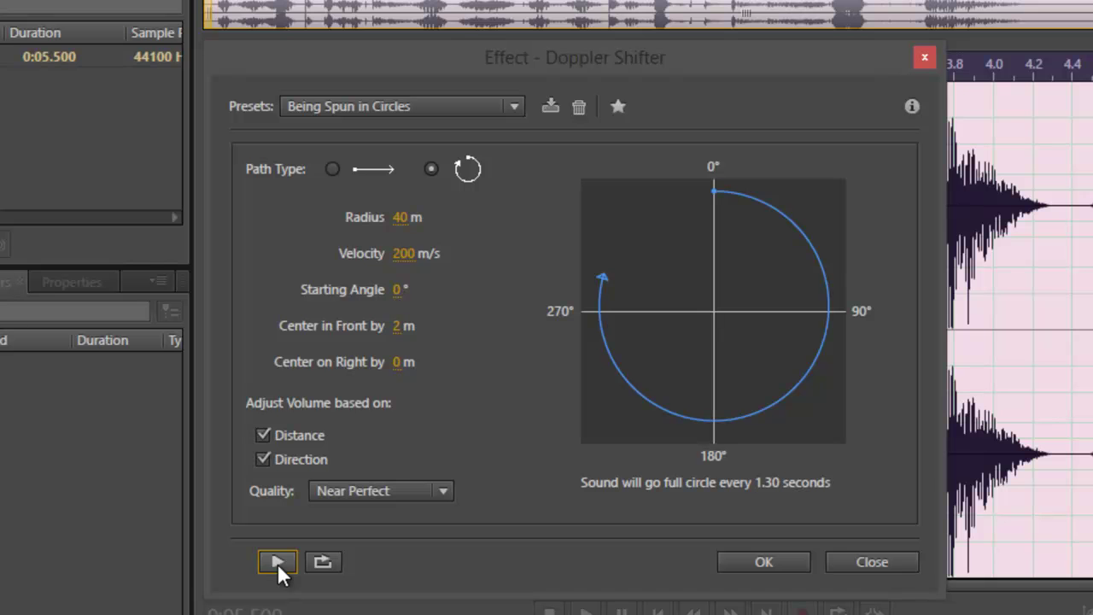
{"action": "left_click", "coordinate": [326, 114]}
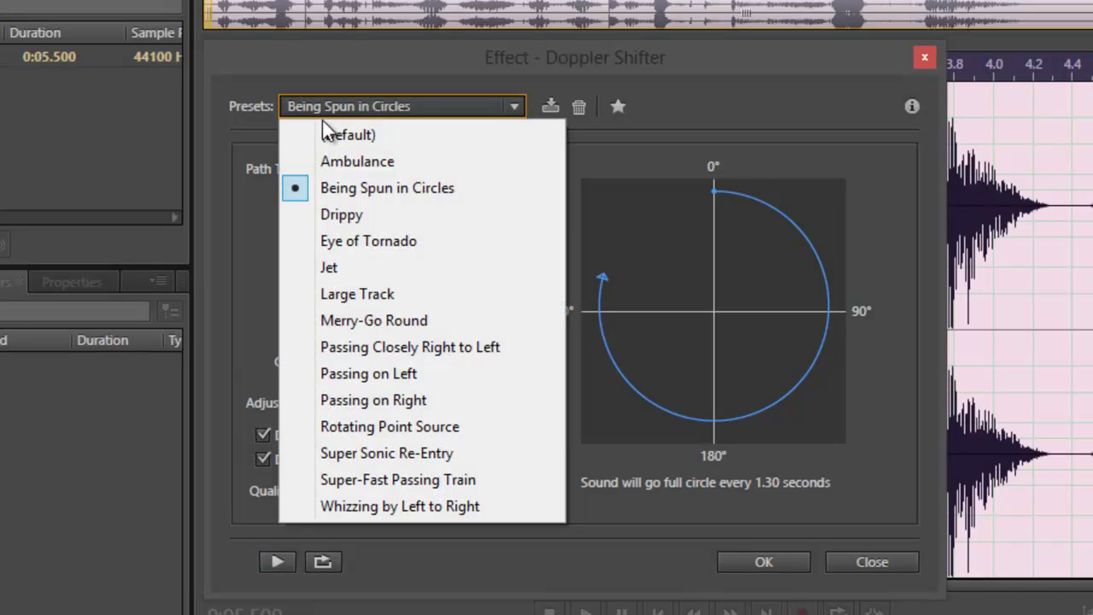
Step: Choose the Drippy preset (4 m radius, 250 m/s) and preview it to the clip's end
{"action": "left_click", "coordinate": [311, 216]}
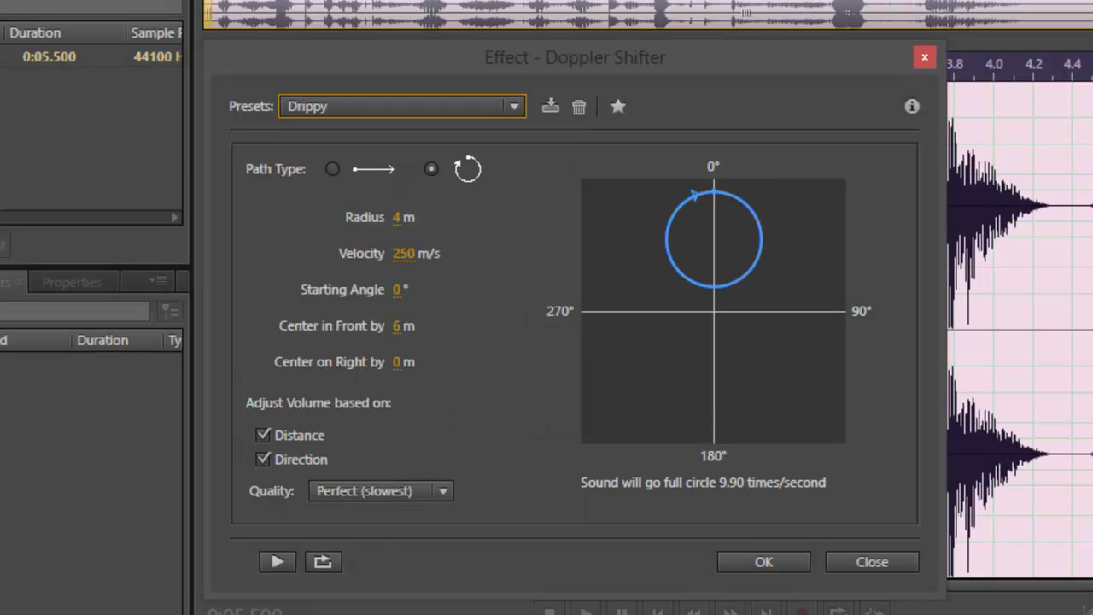
{"action": "left_click", "coordinate": [271, 559]}
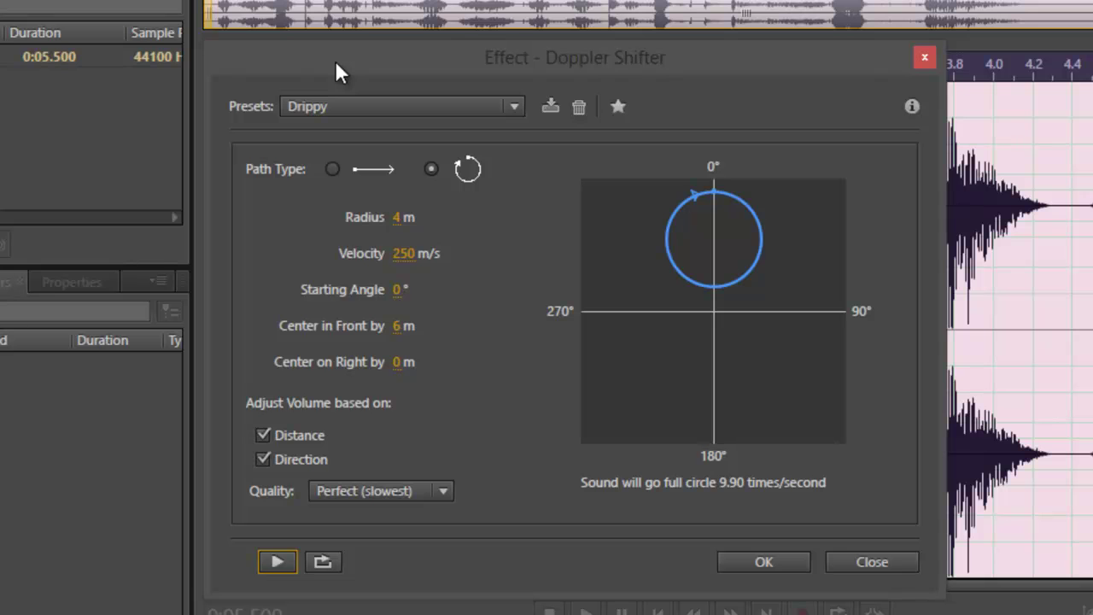
Step: Preview the clip with the Eye of Tornado preset, then with Jet
{"action": "left_click", "coordinate": [340, 106]}
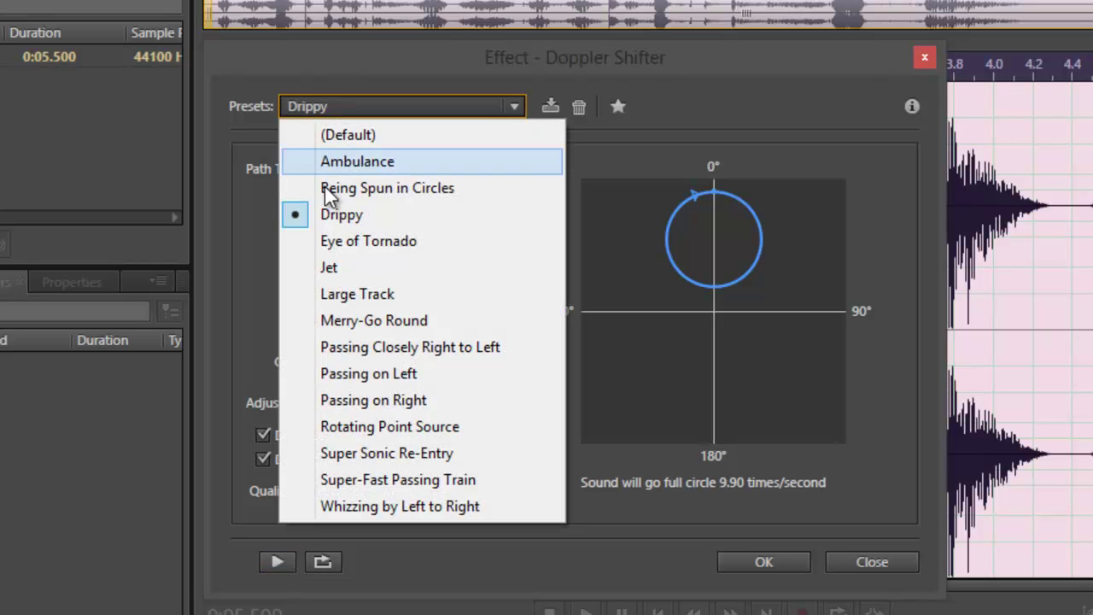
{"action": "left_click", "coordinate": [426, 242]}
{"action": "left_click", "coordinate": [276, 562]}
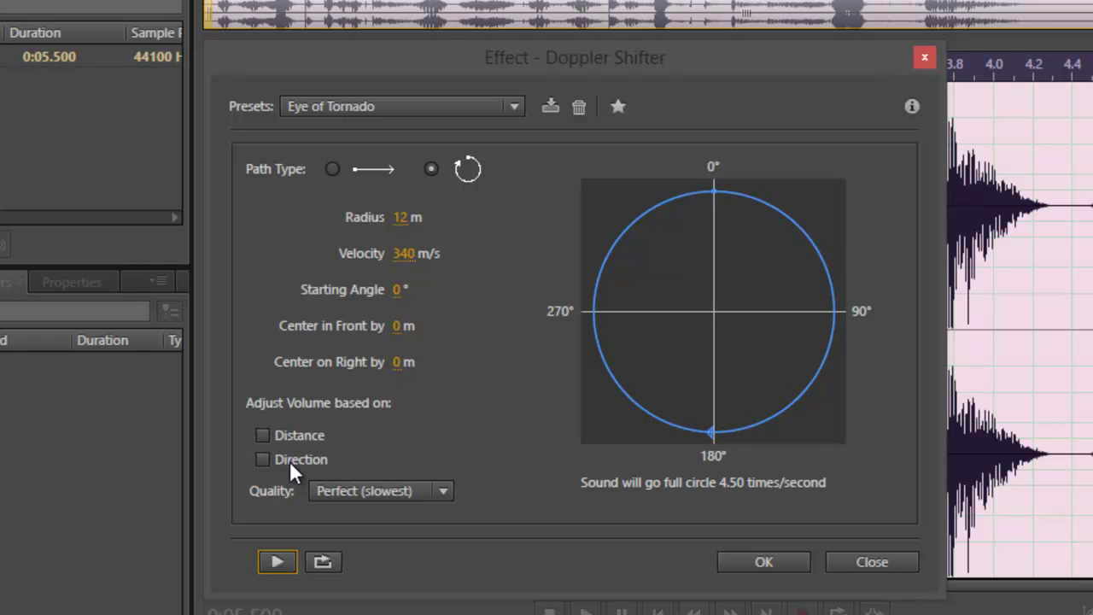
{"action": "left_click", "coordinate": [455, 106]}
{"action": "left_click", "coordinate": [309, 273]}
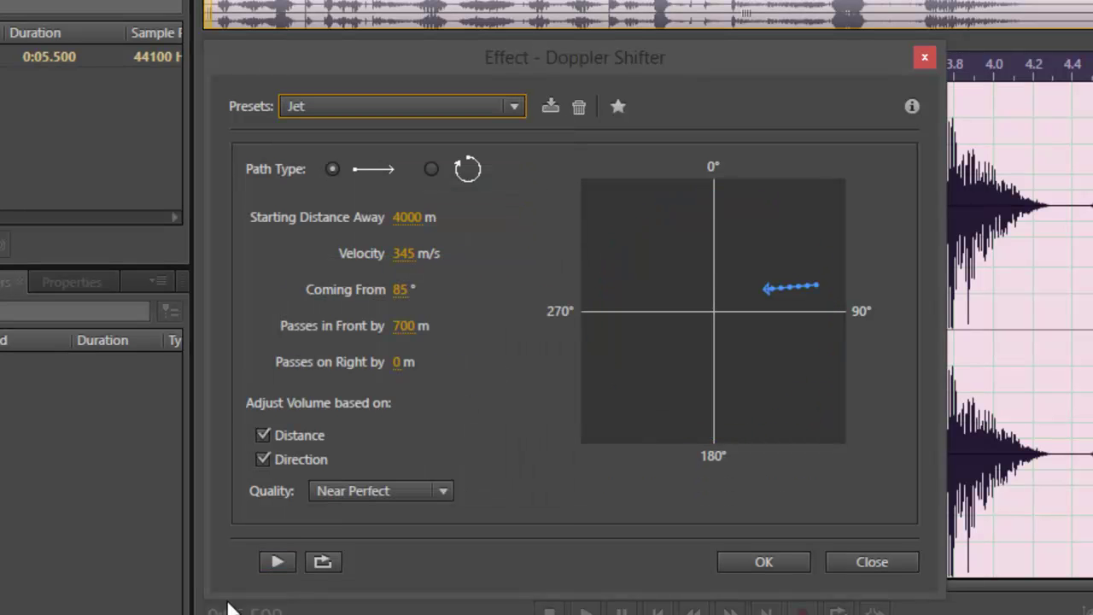
{"action": "left_click", "coordinate": [276, 564]}
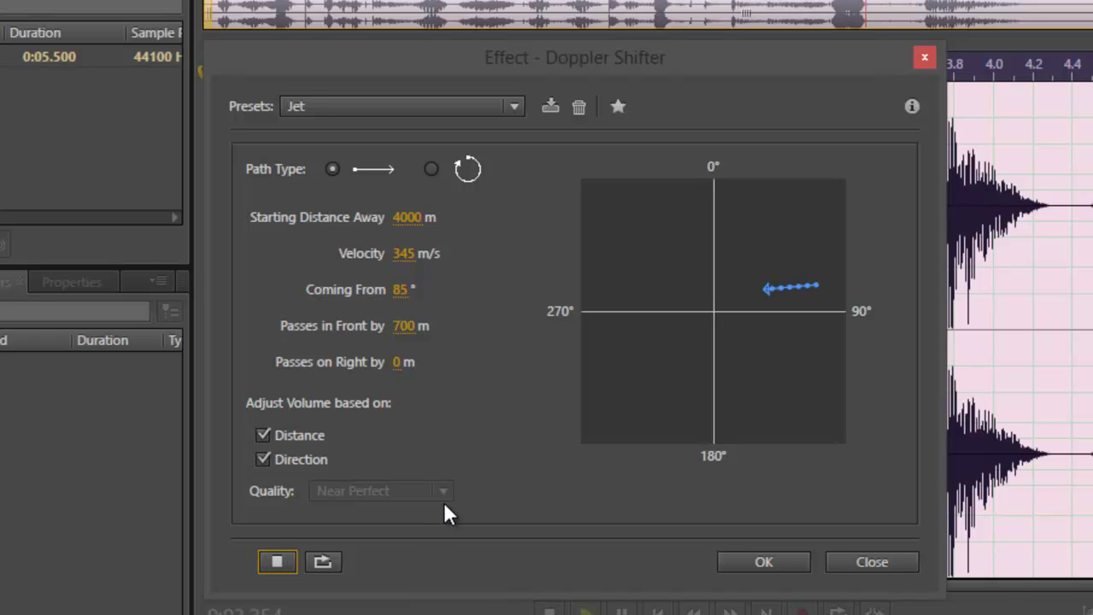
{"action": "left_click", "coordinate": [284, 556]}
{"action": "left_click", "coordinate": [284, 556]}
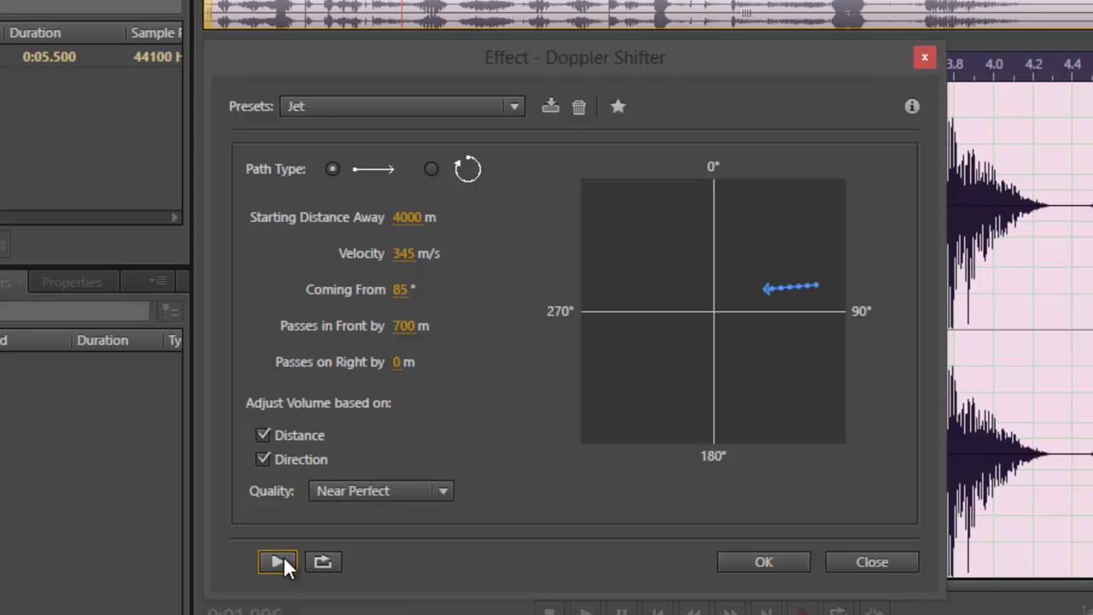
Step: Preview the clip with the Large Track preset, then with Merry-Go Round
{"action": "left_click", "coordinate": [386, 114]}
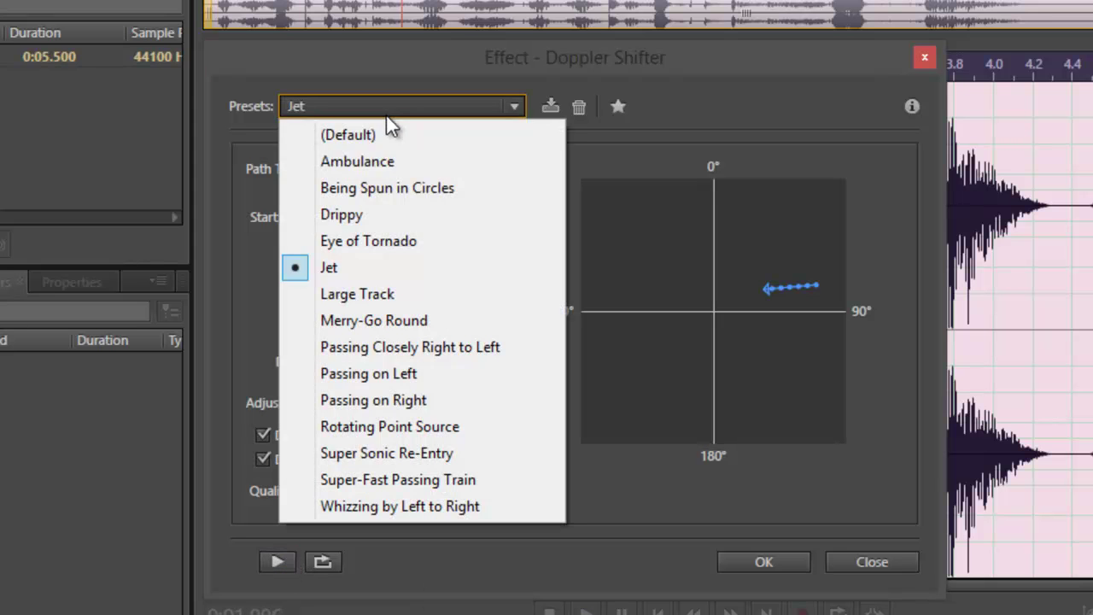
{"action": "left_click", "coordinate": [359, 293]}
{"action": "left_click", "coordinate": [286, 561]}
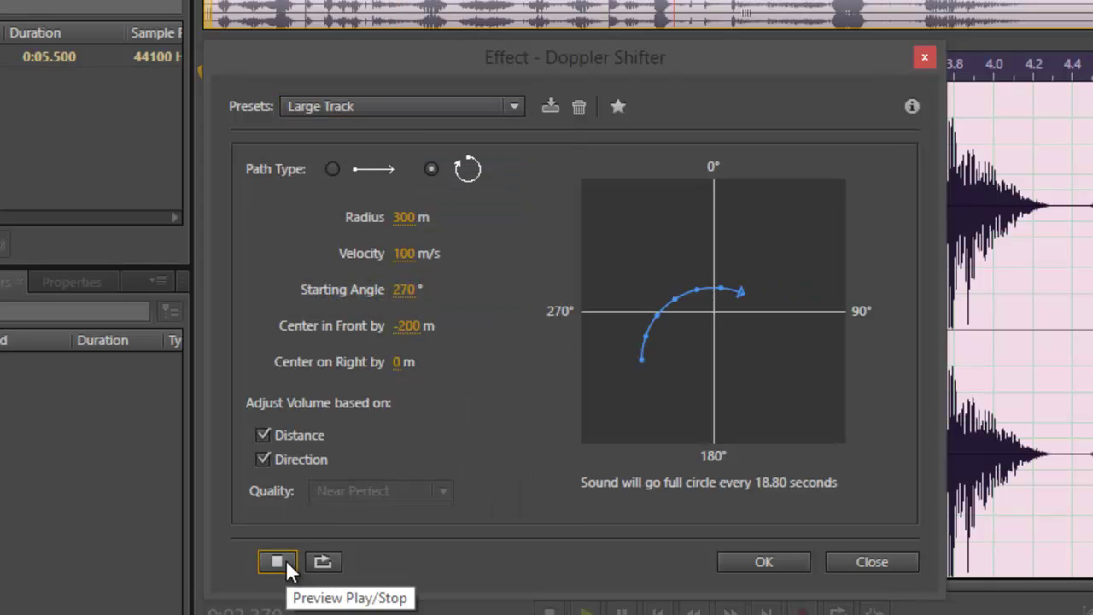
{"action": "left_click", "coordinate": [349, 105]}
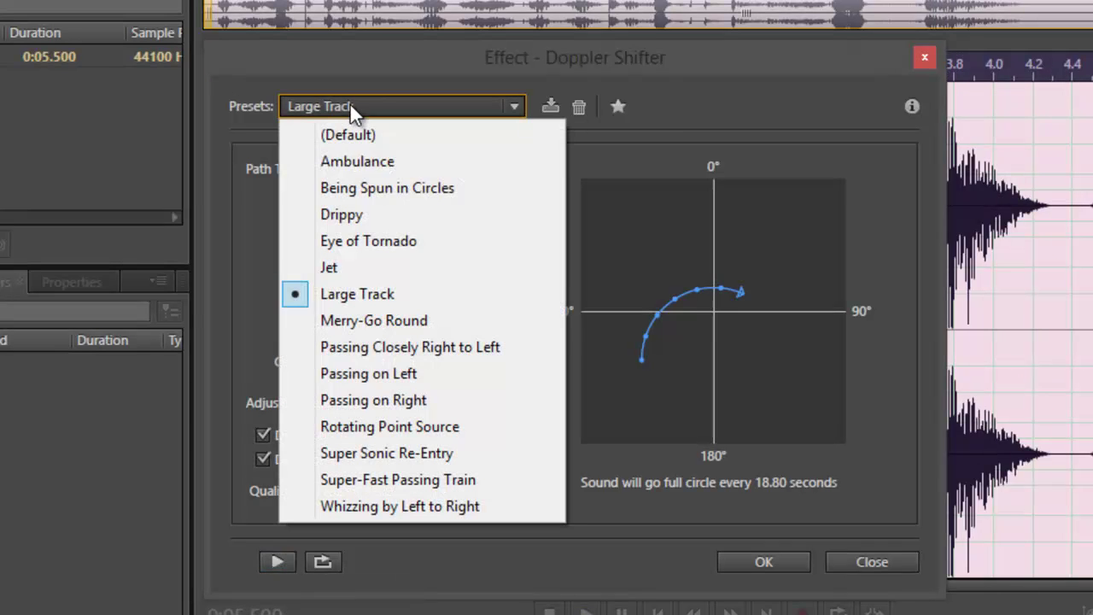
{"action": "left_click", "coordinate": [344, 318]}
{"action": "left_click", "coordinate": [289, 562]}
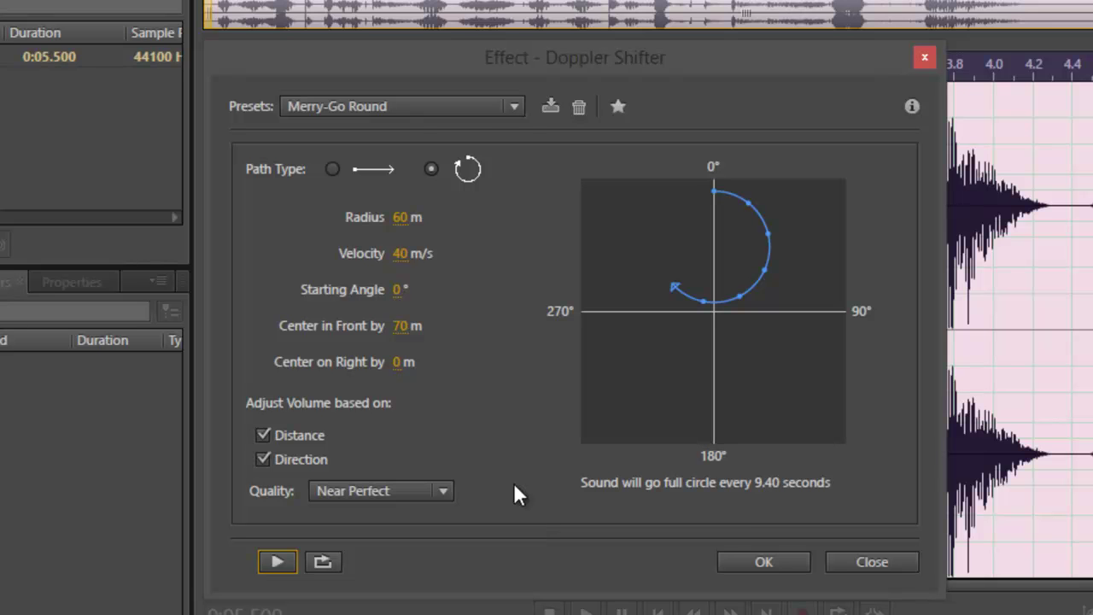
Step: Preview the Passing Closely Right to Left, Passing on Left and Passing on Right presets in turn
{"action": "left_click", "coordinate": [408, 104]}
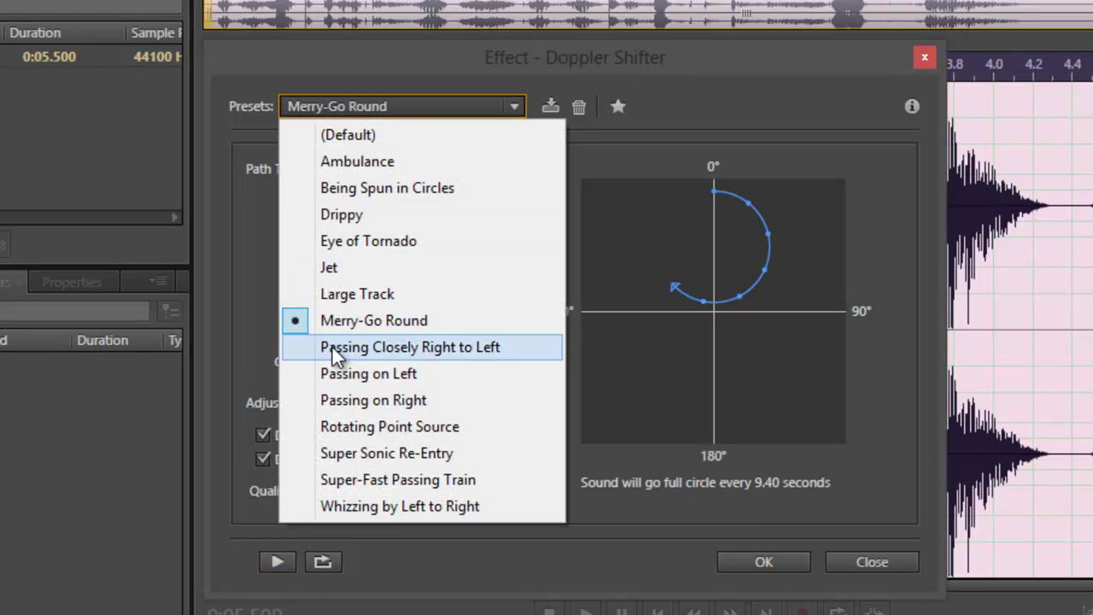
{"action": "left_click", "coordinate": [332, 345]}
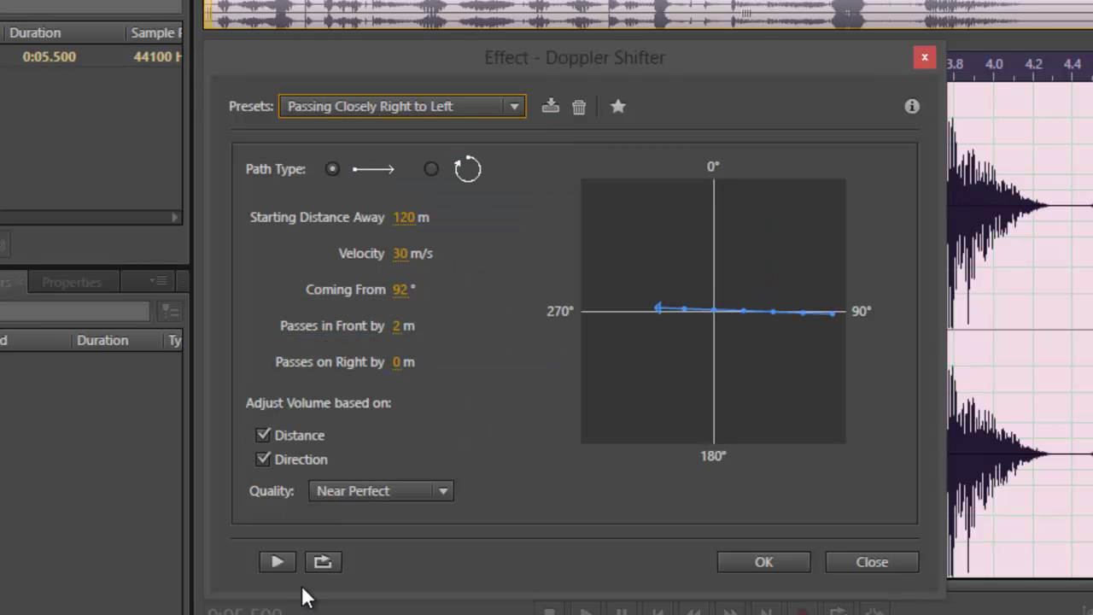
{"action": "left_click", "coordinate": [278, 562]}
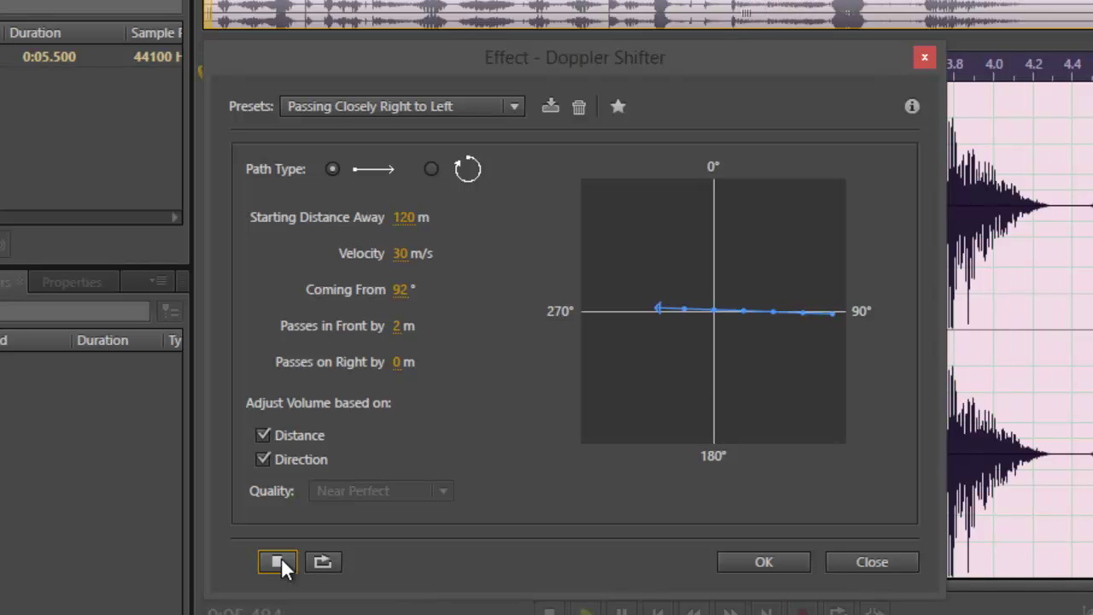
{"action": "left_click", "coordinate": [370, 104]}
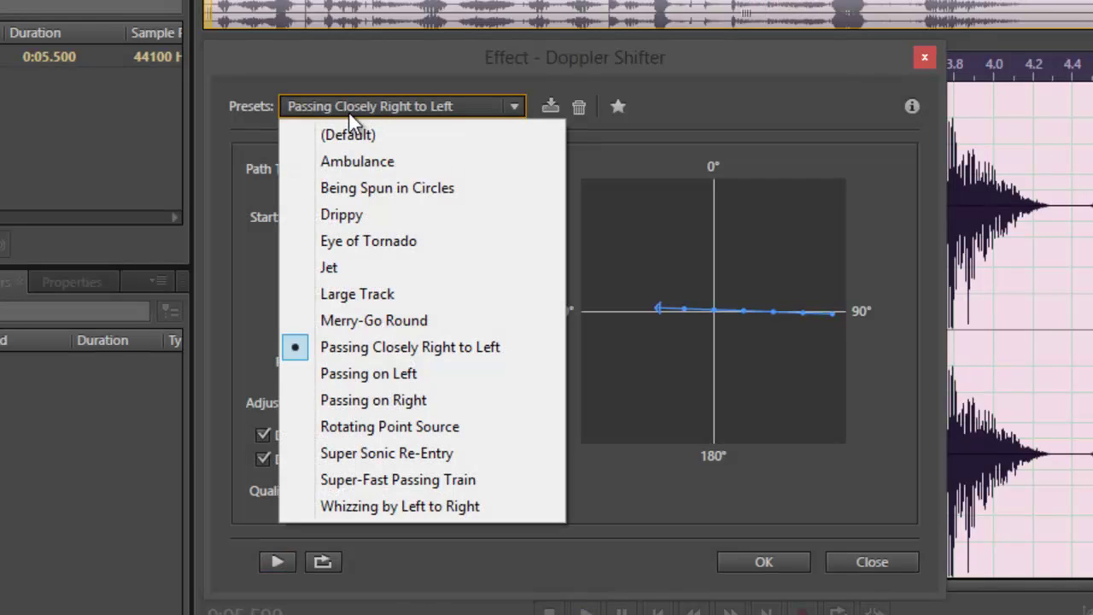
{"action": "left_click", "coordinate": [336, 372]}
{"action": "left_click", "coordinate": [280, 561]}
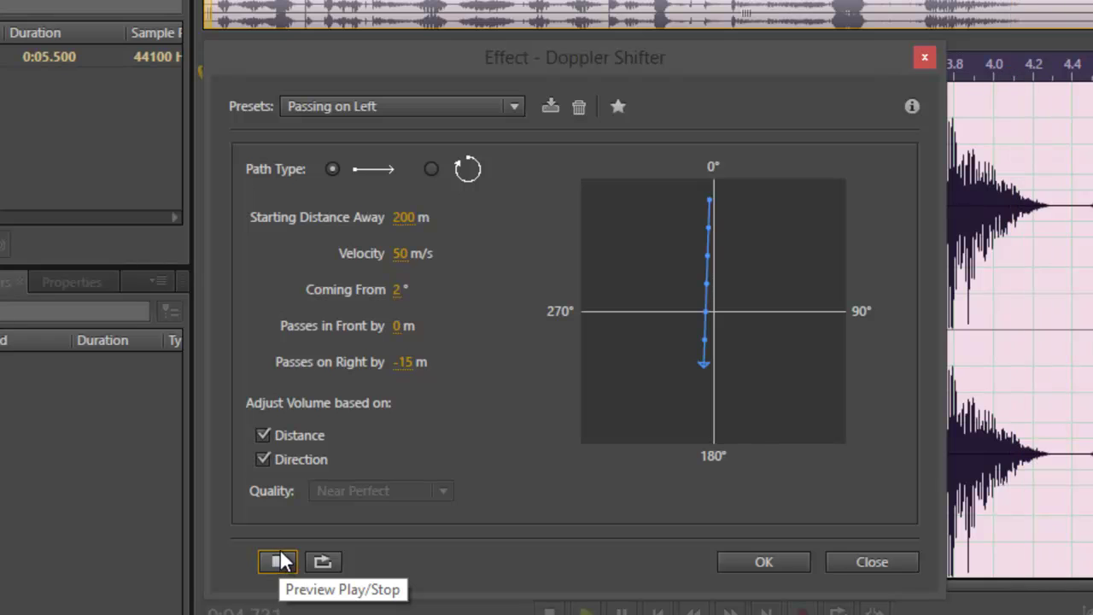
{"action": "left_click", "coordinate": [374, 108]}
{"action": "left_click", "coordinate": [396, 408]}
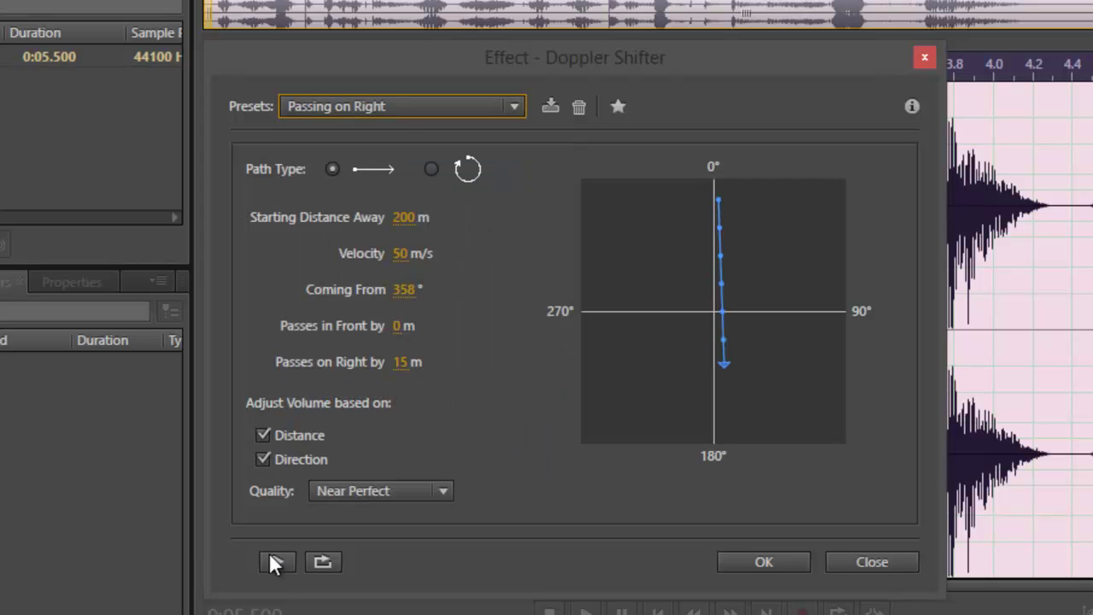
{"action": "left_click", "coordinate": [272, 563]}
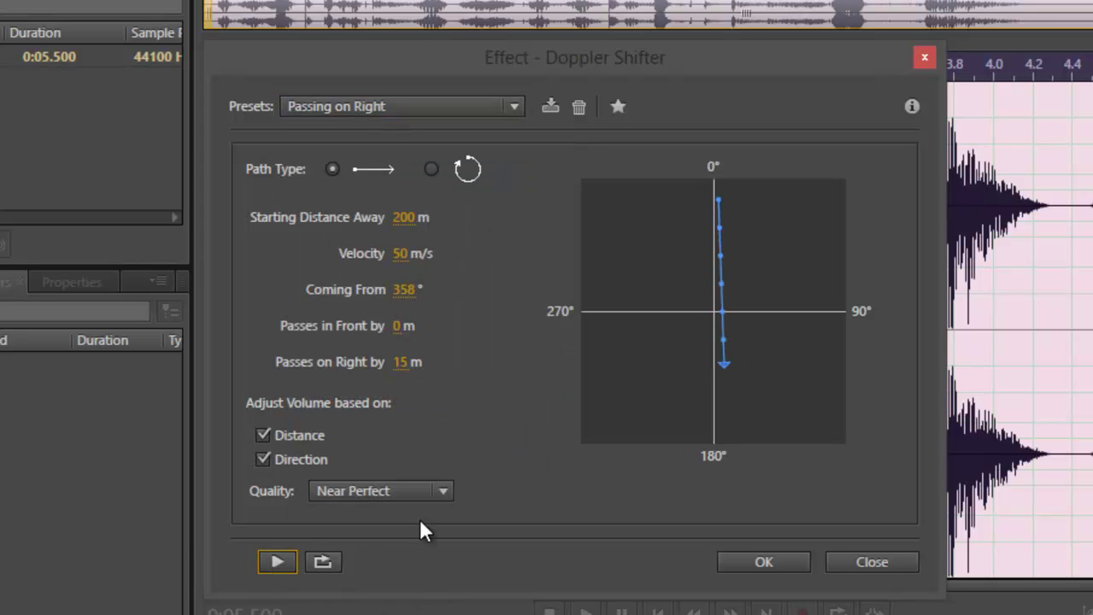
{"action": "left_click", "coordinate": [272, 562]}
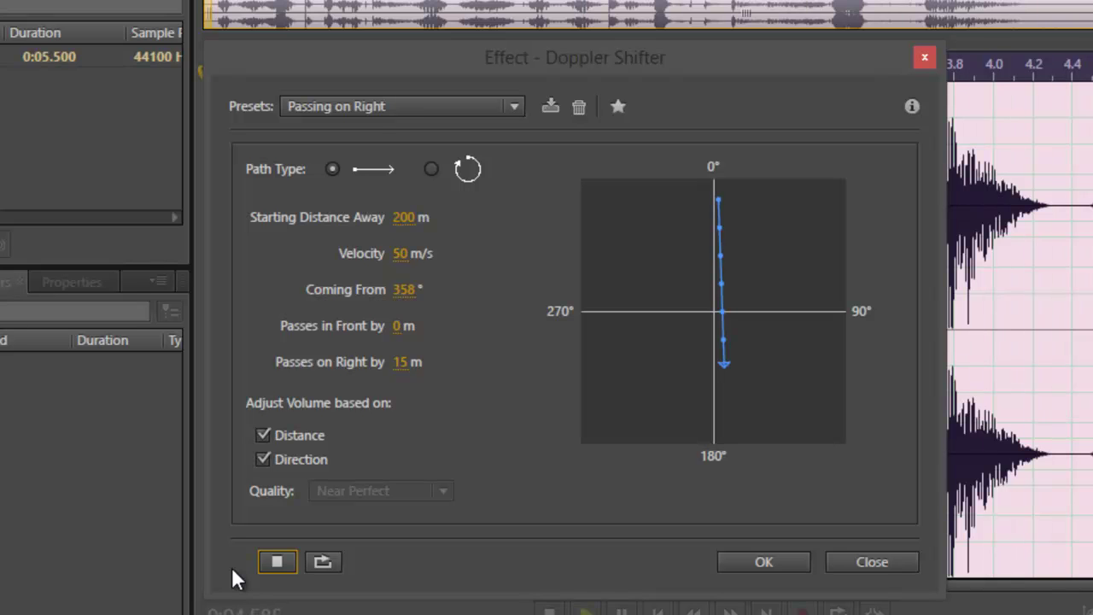
Step: Preview the Rotating Point Source, Super Sonic Re-Entry and Super-Fast Passing Train presets in turn
{"action": "left_click", "coordinate": [410, 106]}
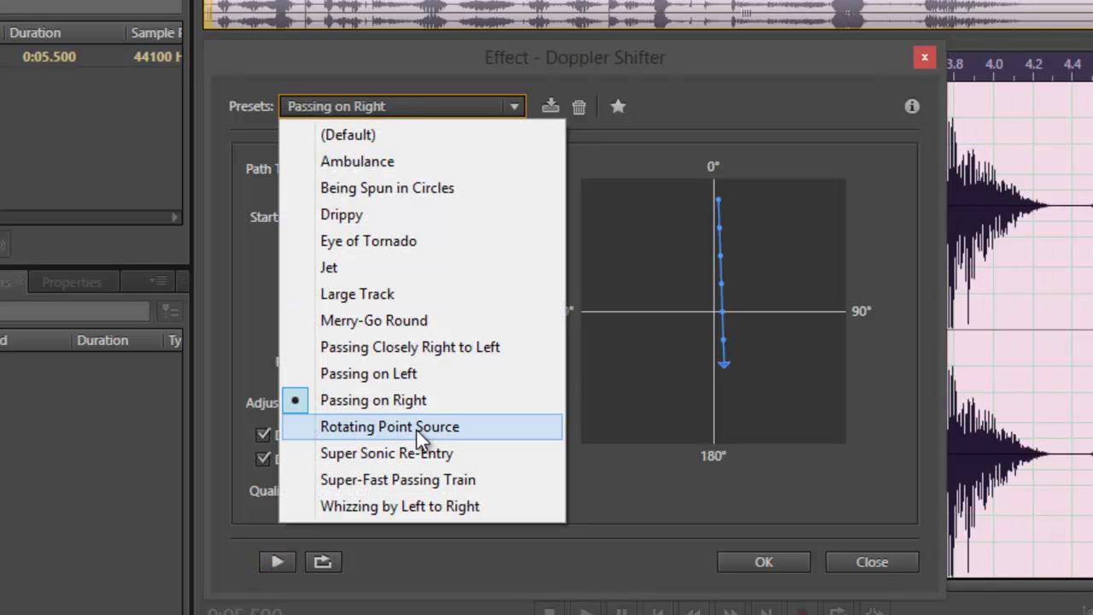
{"action": "left_click", "coordinate": [451, 429]}
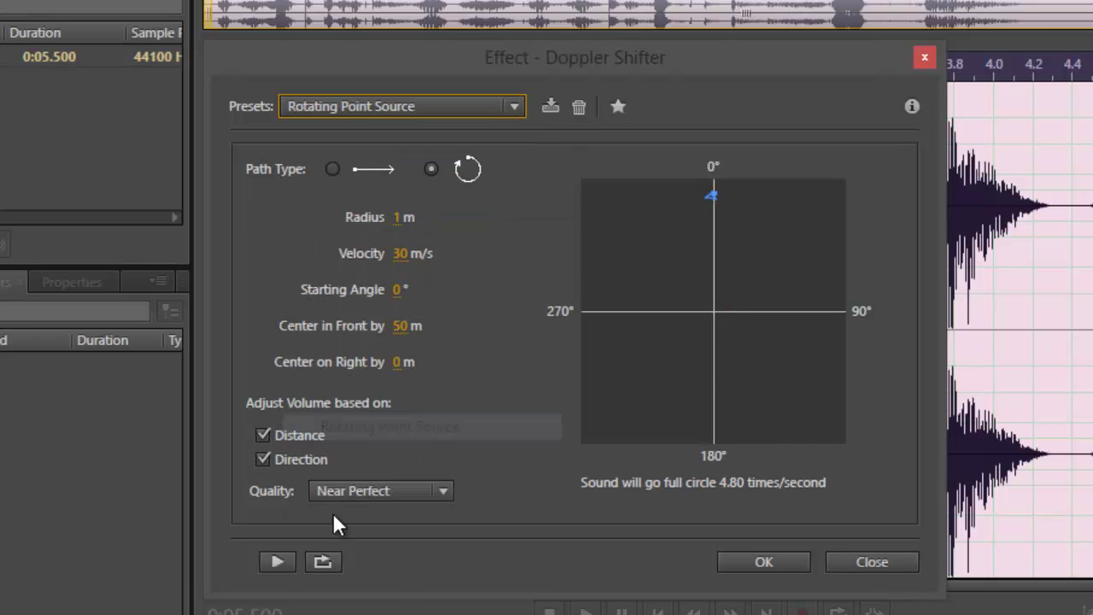
{"action": "left_click", "coordinate": [273, 567]}
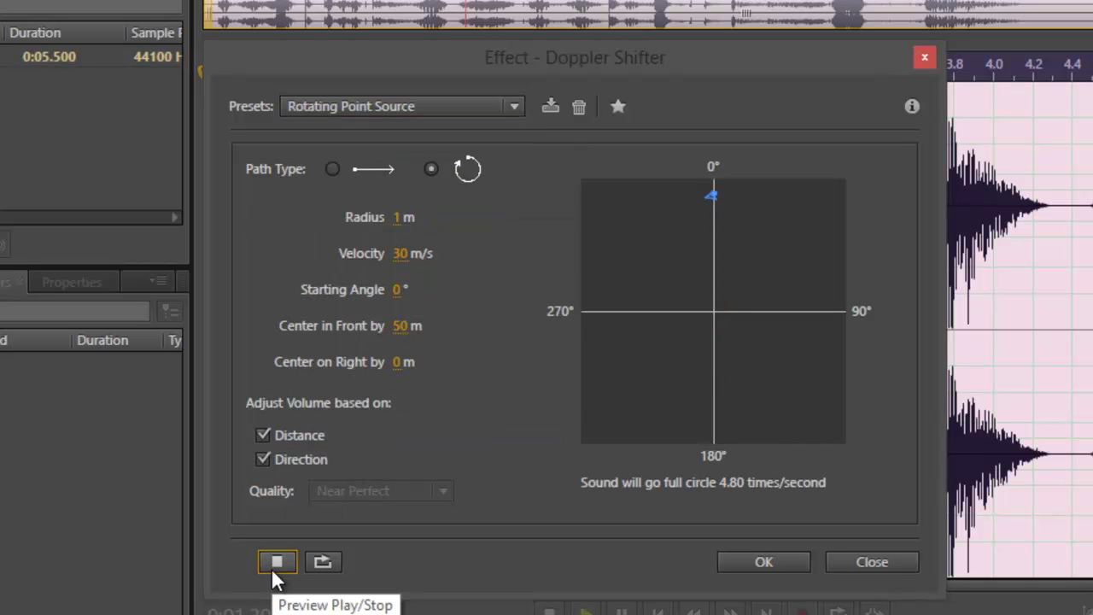
{"action": "left_click", "coordinate": [386, 103]}
{"action": "left_click", "coordinate": [376, 461]}
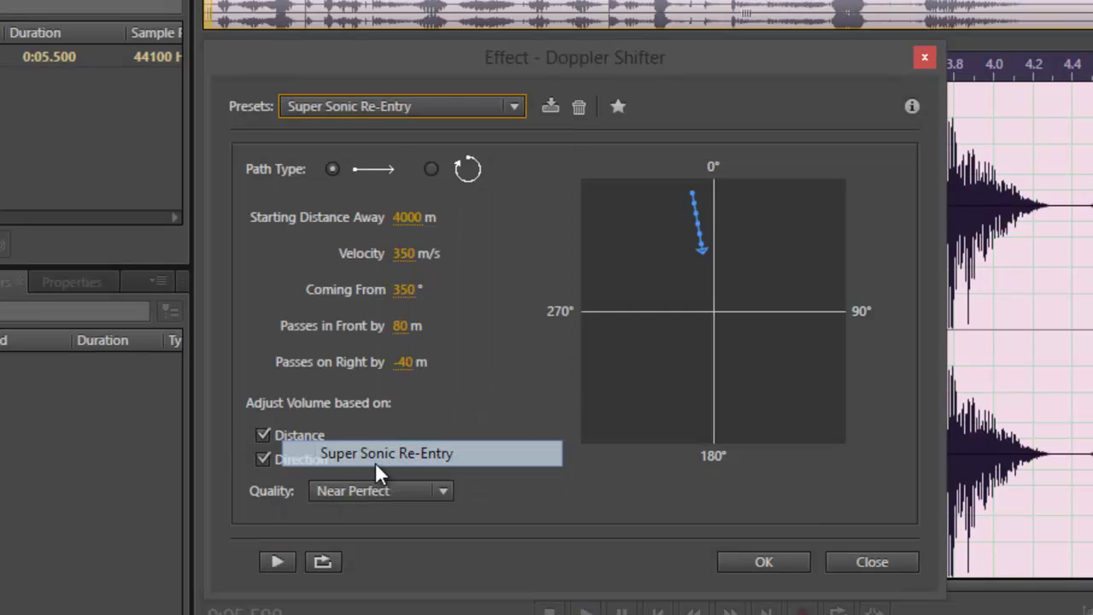
{"action": "left_click", "coordinate": [277, 561]}
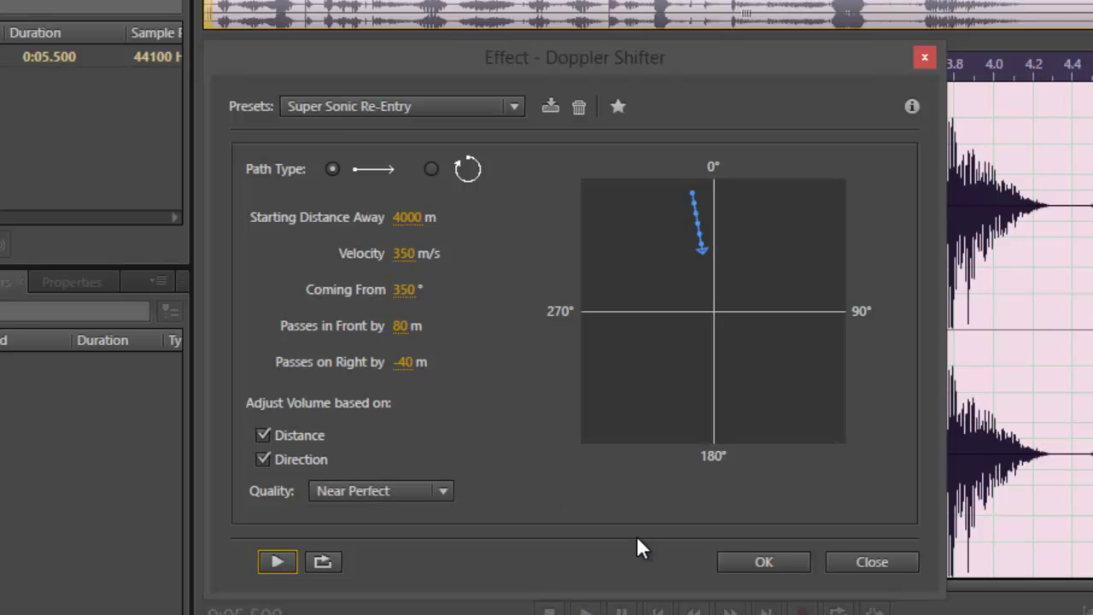
{"action": "left_click", "coordinate": [458, 110]}
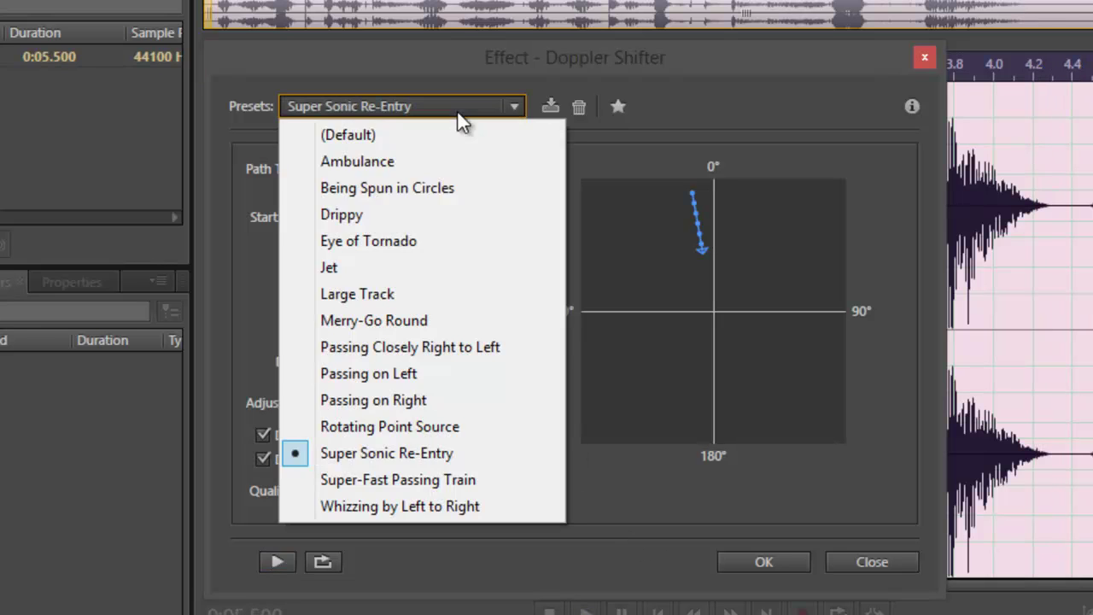
{"action": "left_click", "coordinate": [388, 475]}
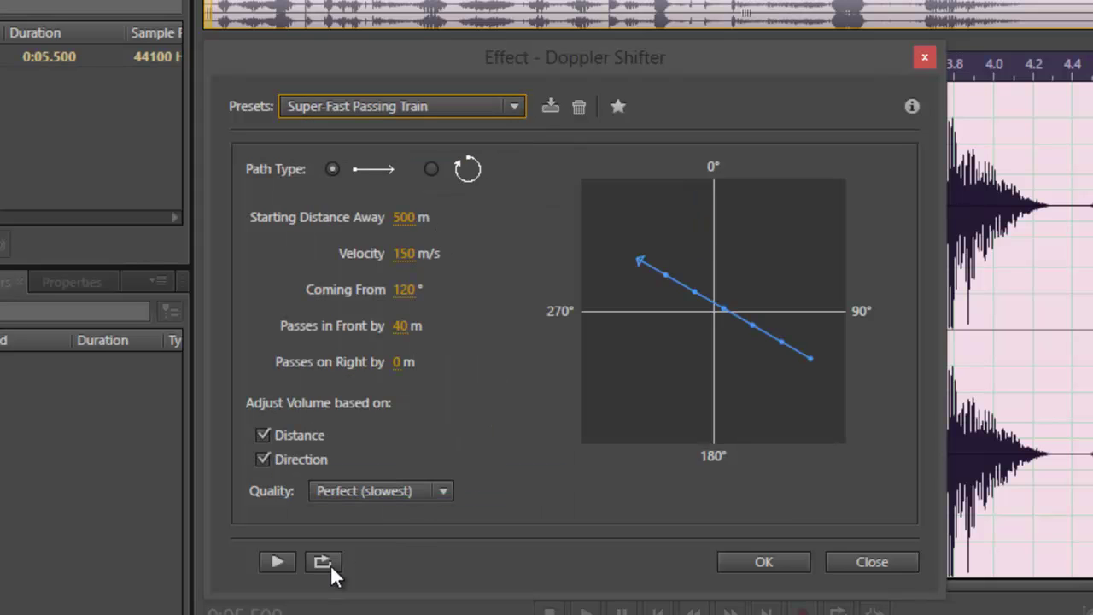
{"action": "left_click", "coordinate": [277, 562]}
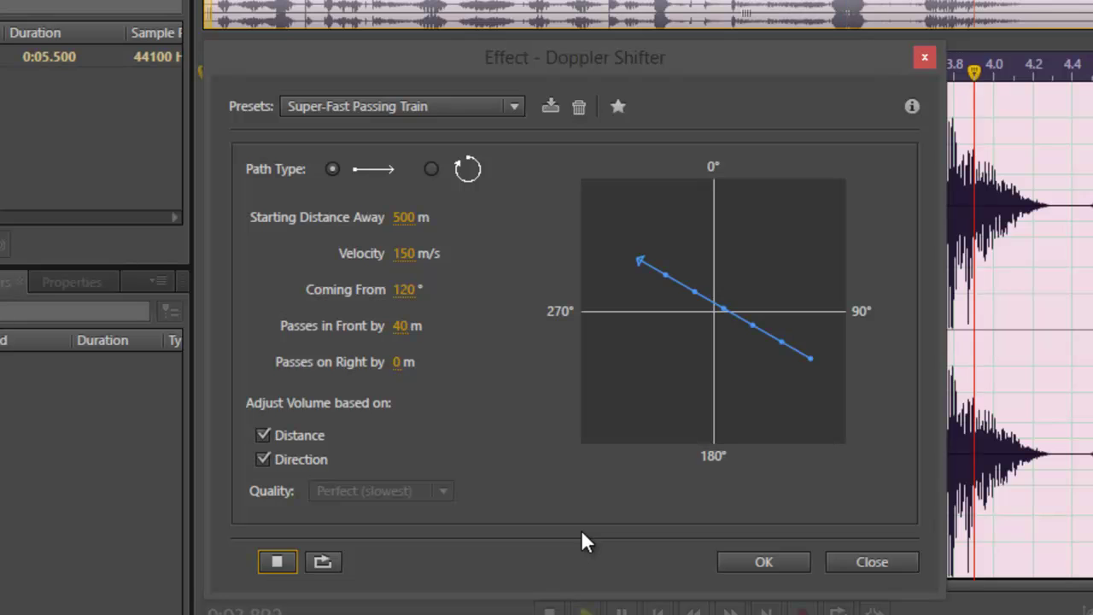
{"action": "left_click", "coordinate": [422, 100]}
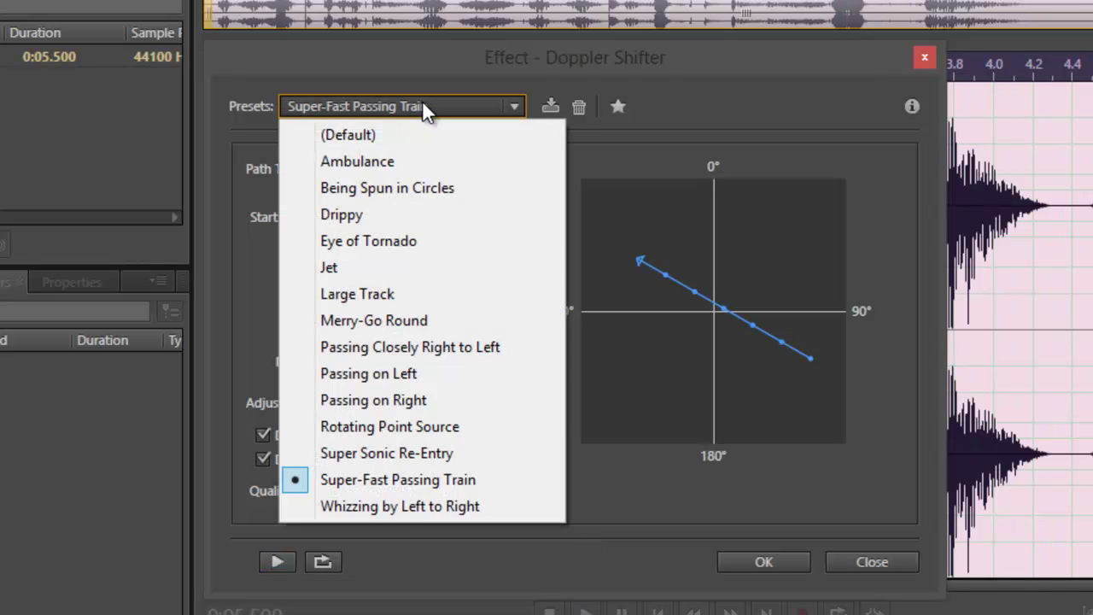
Step: Apply the Whizzing by Left to Right preset (200 m, 50 m/s, 280°) and preview it
{"action": "left_click", "coordinate": [415, 507]}
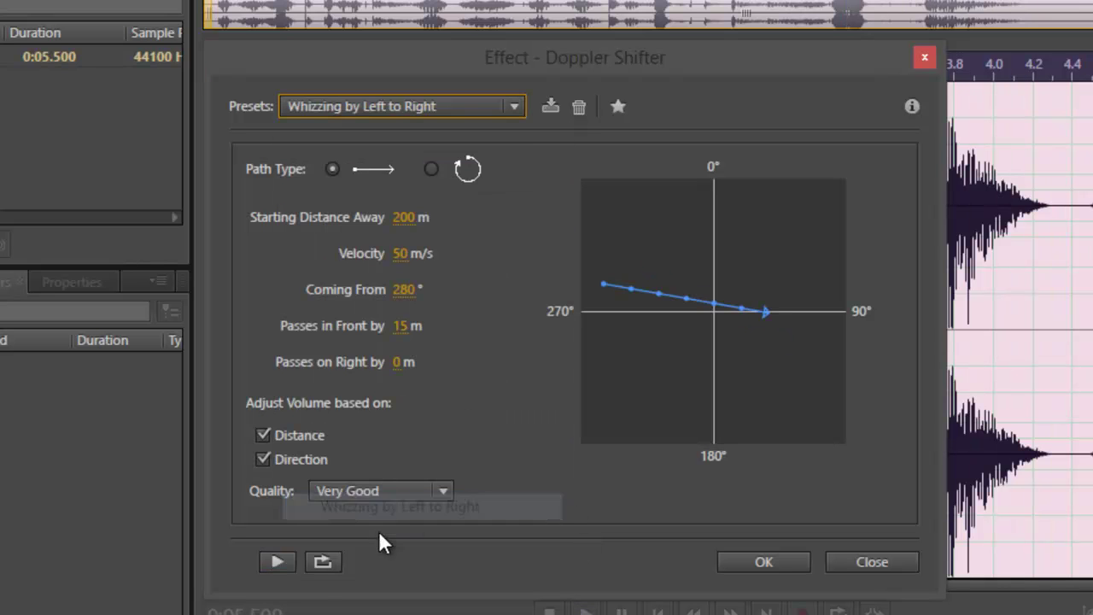
{"action": "left_click", "coordinate": [278, 563]}
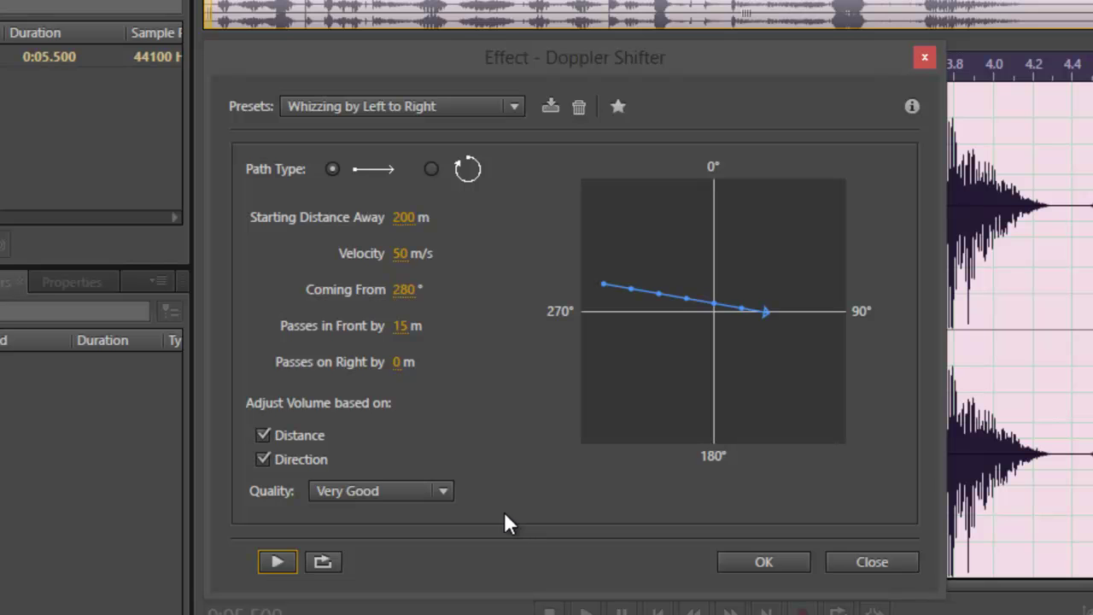
{"action": "left_click", "coordinate": [515, 108]}
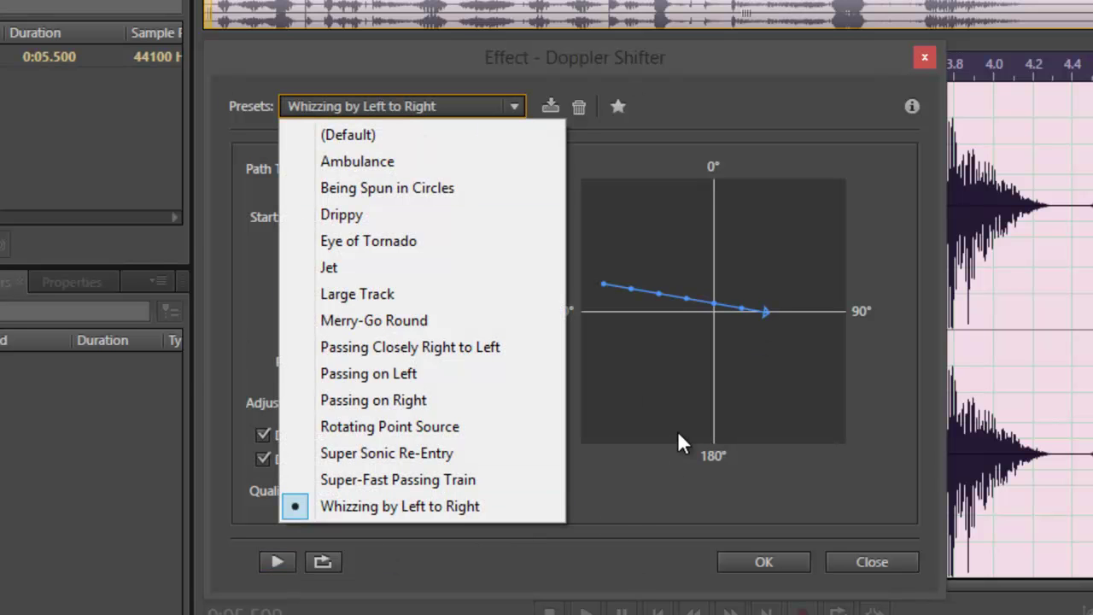
{"action": "left_click", "coordinate": [636, 530]}
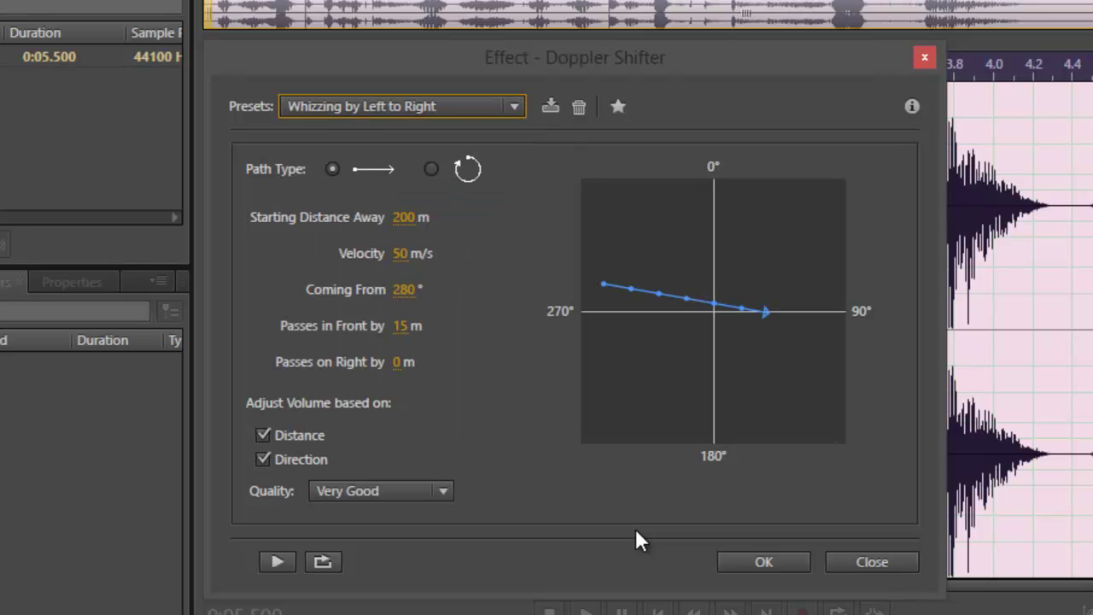